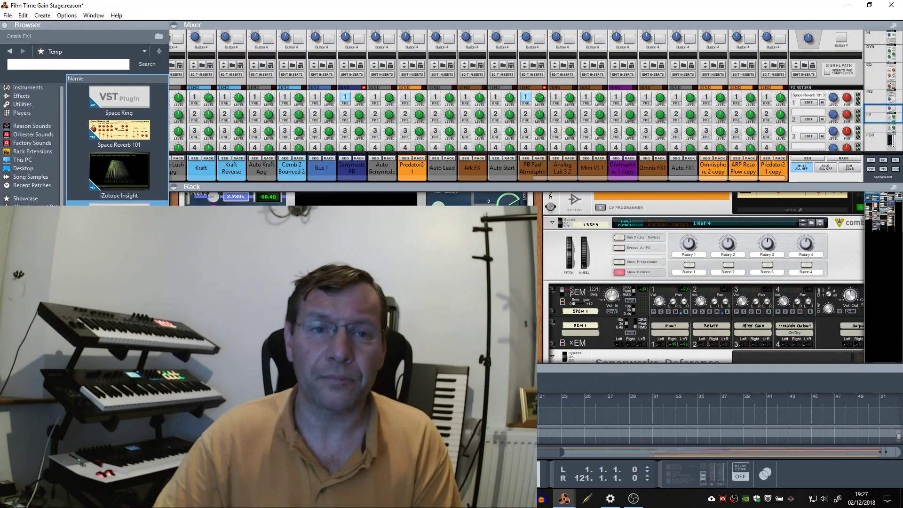
Step: Try loading iZotope Ozone 7 Dynamics into the rack, then bring up the iZotope plugin folder
left_click_drag(119, 216, 624, 253)
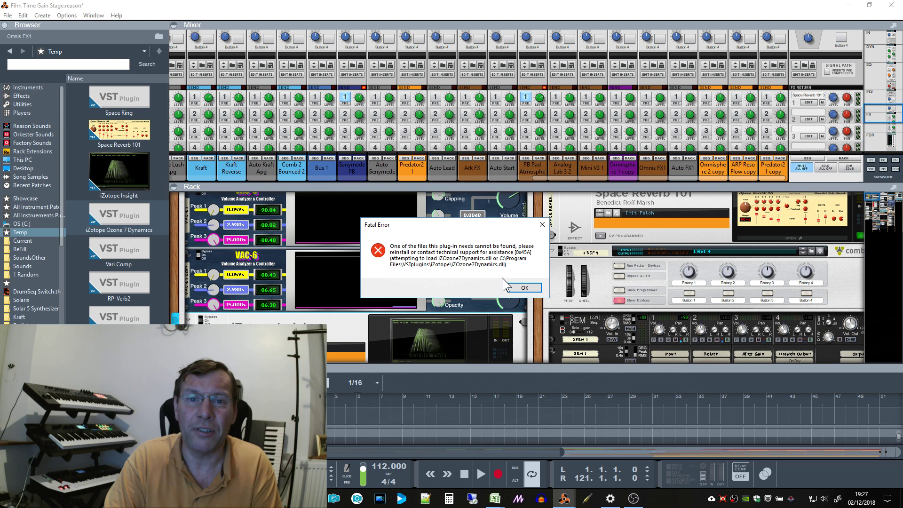
left_click(522, 288)
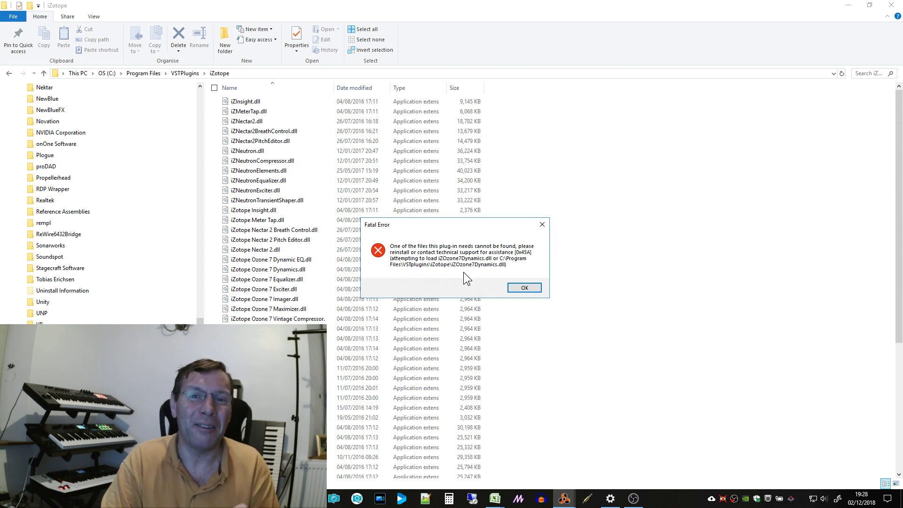
Step: Select the 25,521 KB iZotope DLL, then return to Reason and dismiss the Fatal Error
left_click(384, 438)
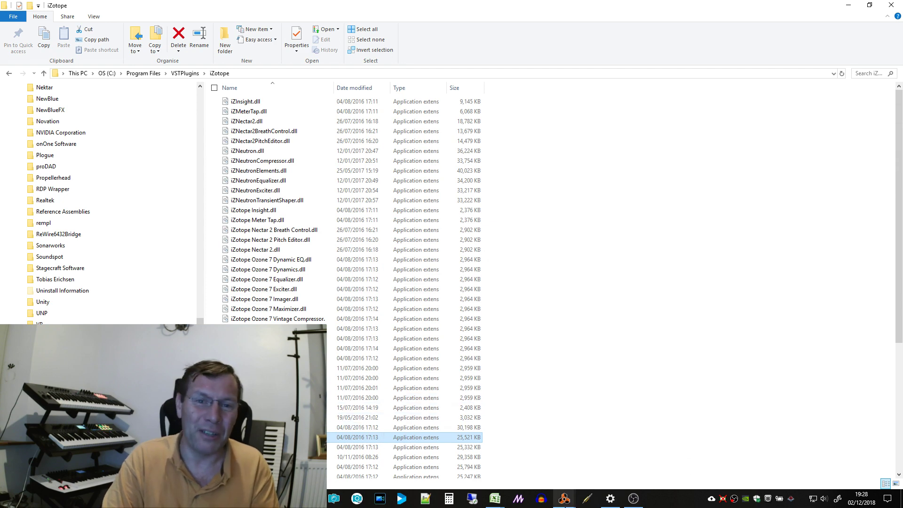
mouse_move(566, 506)
left_click(574, 451)
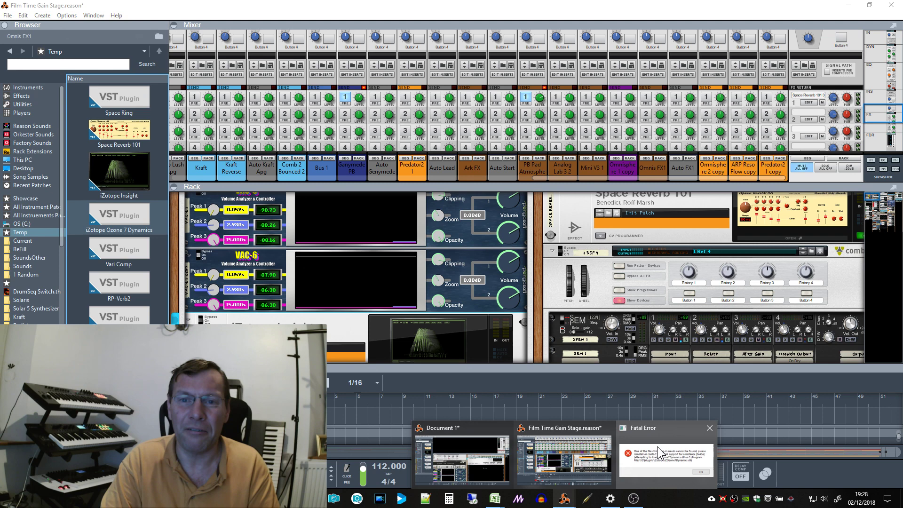
left_click(656, 447)
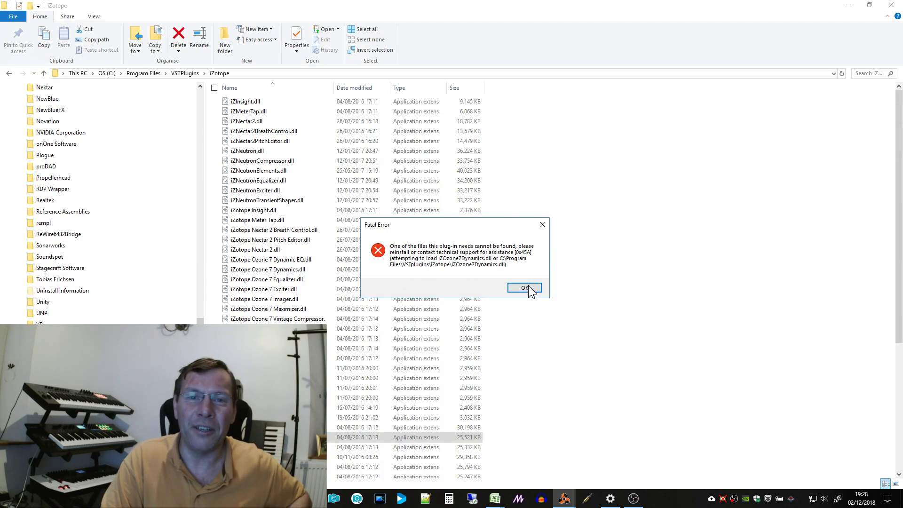
left_click(530, 285)
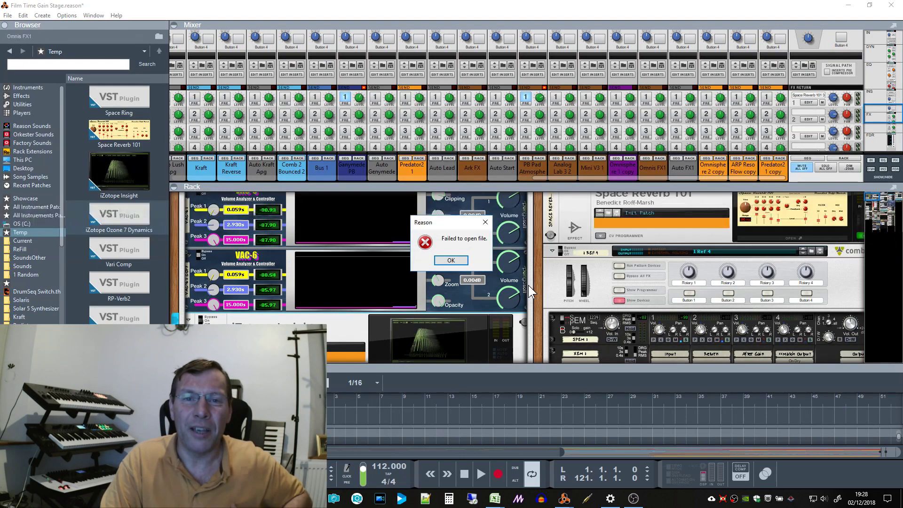
Step: Add RP-Verb2 below Space Reverb 101 and dismiss the failed Vari Comp load
left_click(451, 261)
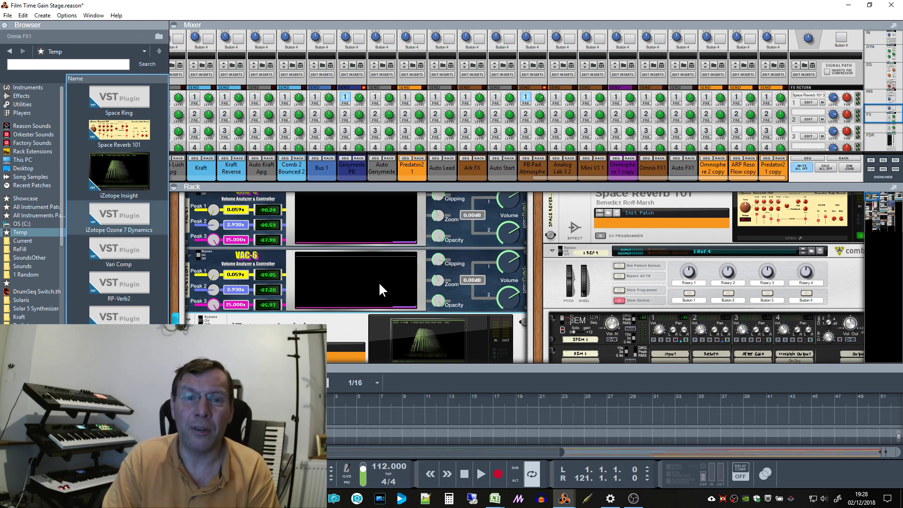
mouse_move(119, 296)
left_mouse_down()
mouse_move(607, 232)
mouse_move(615, 247)
left_mouse_up()
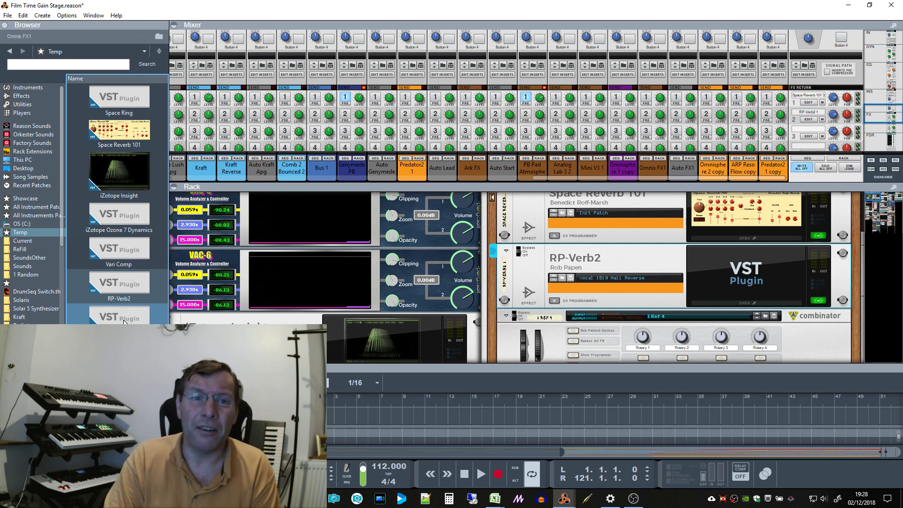
left_click_drag(120, 253, 619, 307)
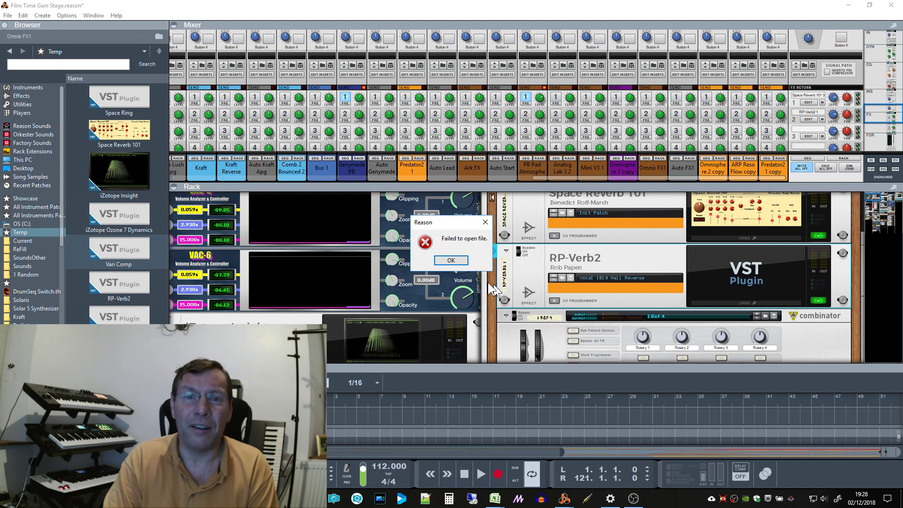
left_click(456, 262)
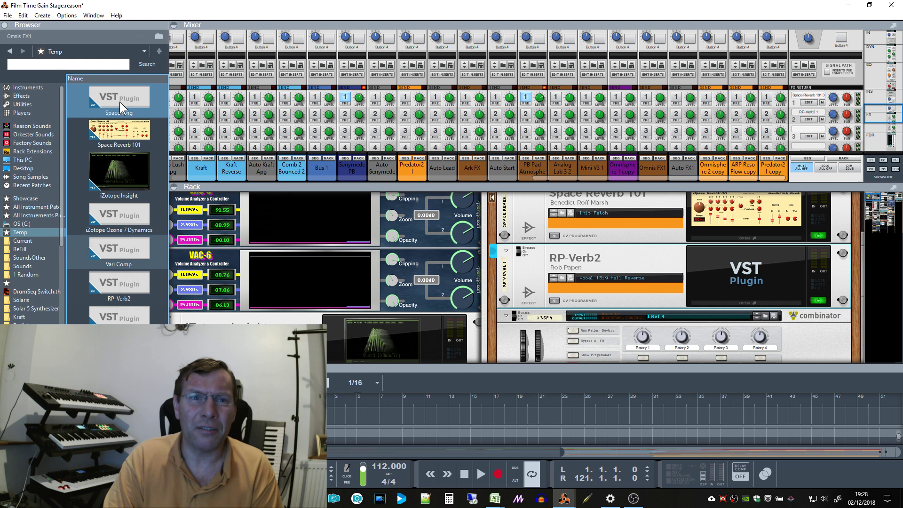
Step: Add Space Ring to the rack as a third send effect
mouse_move(123, 105)
left_mouse_down()
mouse_move(350, 207)
mouse_move(633, 303)
mouse_move(648, 318)
left_mouse_up()
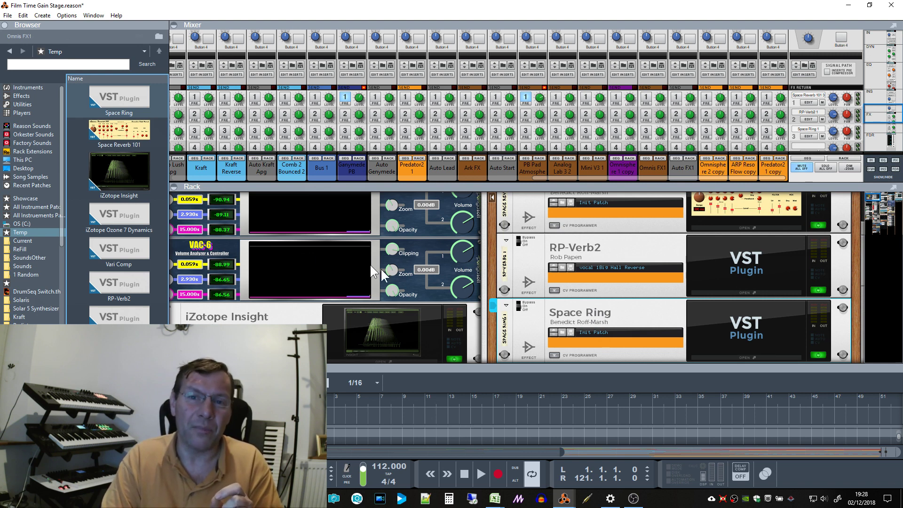
scroll(289, 256, "up", 10)
scroll(289, 255, "down", 2)
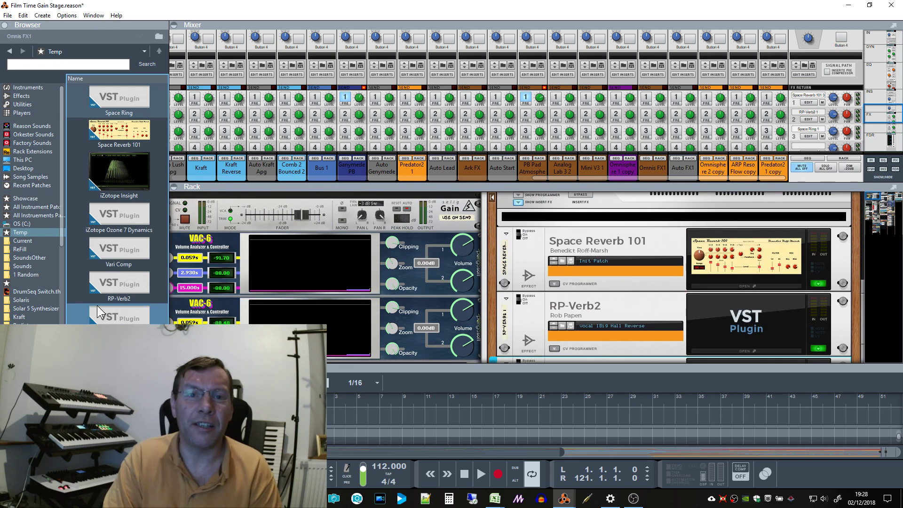
Step: Insert FLS_checker below Space Reverb 101 and refresh its FLS slots readout
left_click_drag(109, 317, 665, 292)
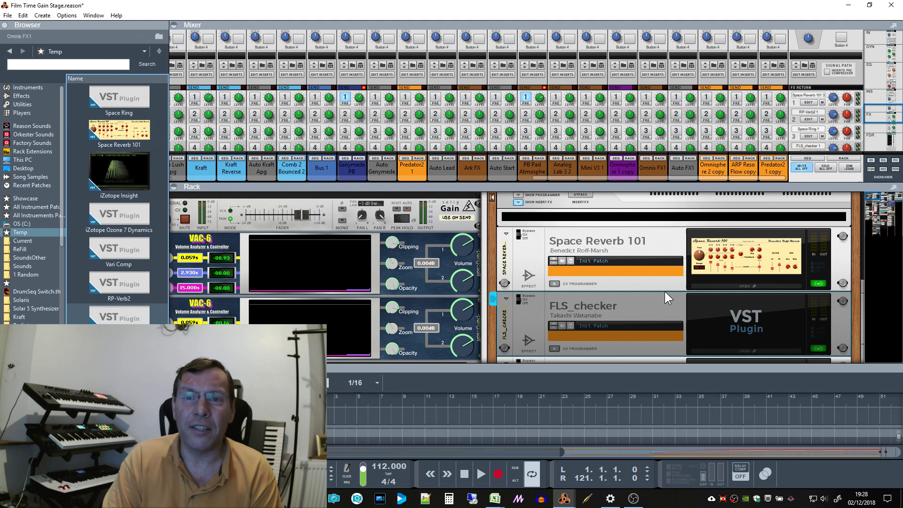
left_click(781, 350)
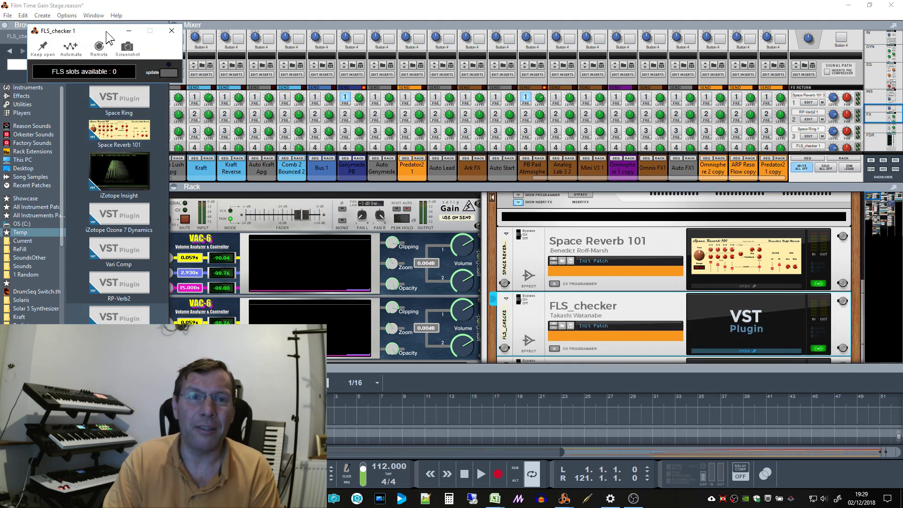
left_click_drag(107, 32, 418, 294)
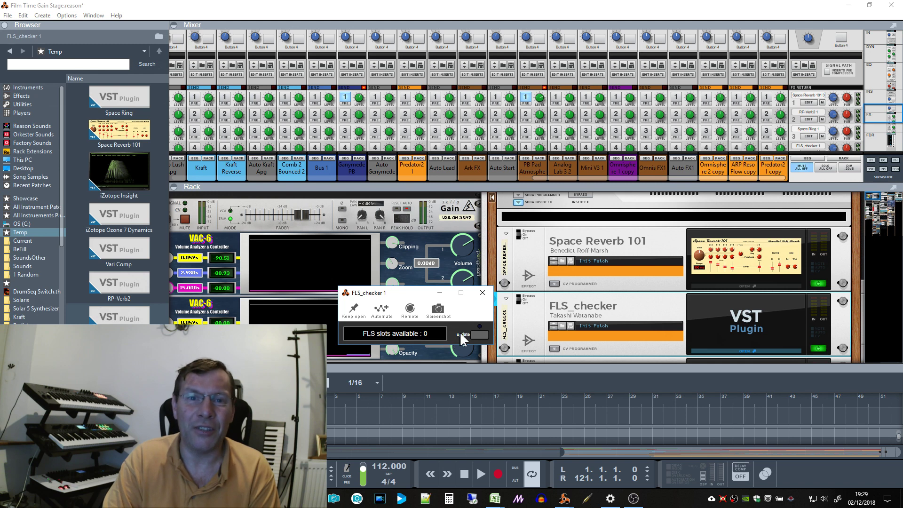
left_click(478, 335)
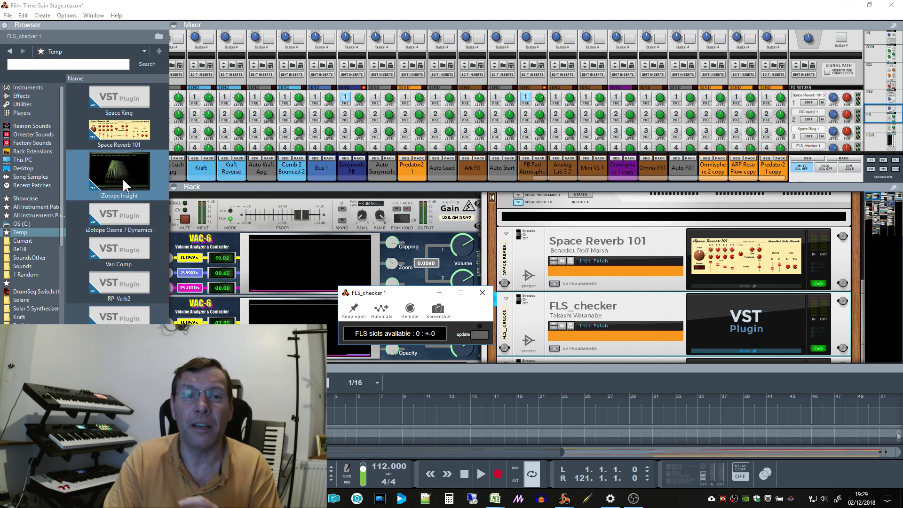
Step: Add another RP-Verb2, dismiss the failed Vari Comp load, and select the new RP-Verb2
left_click_drag(104, 279, 277, 309)
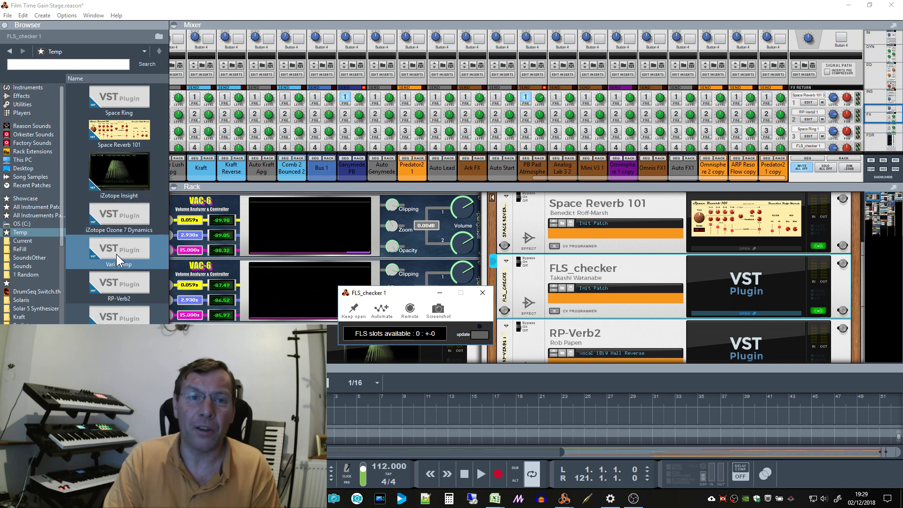
left_click_drag(118, 260, 605, 269)
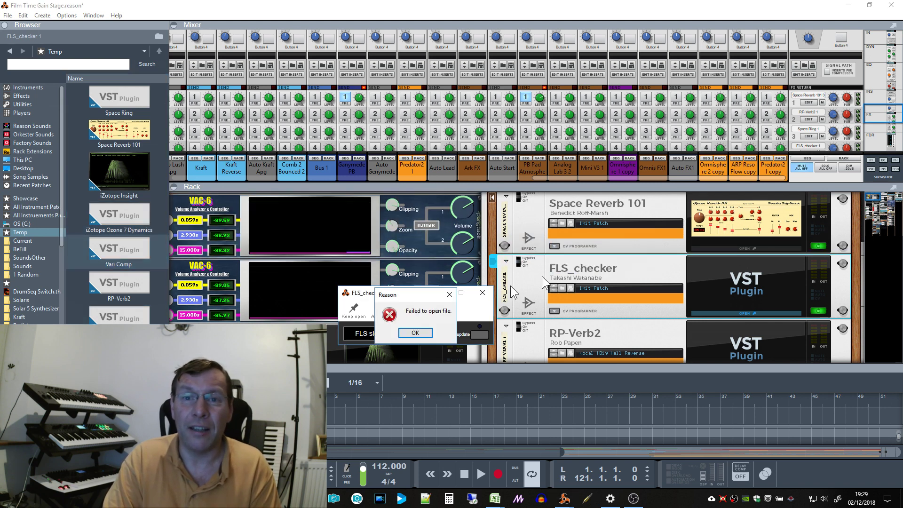
left_click(415, 332)
left_click(609, 332)
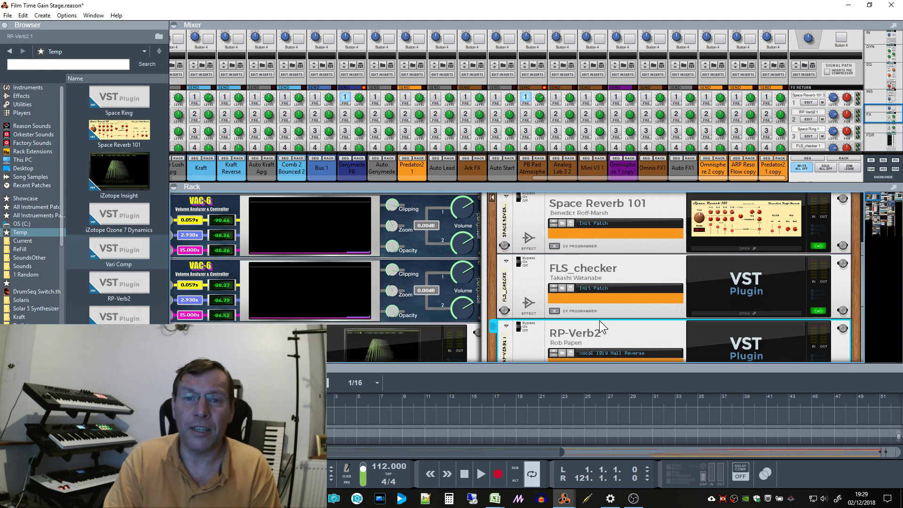
Step: Delete the extra RP-Verb2, add Vari Comp above FLS_checker, and refresh to read 0 : -1
key("Delete")
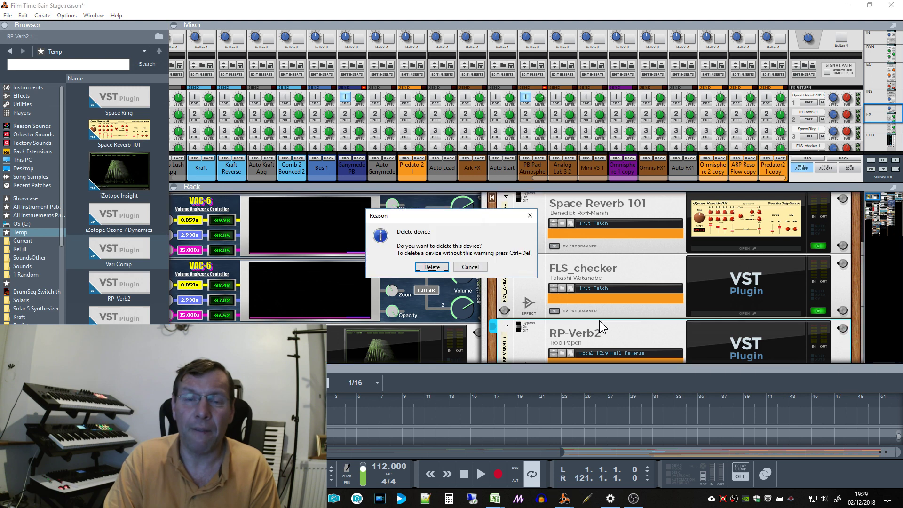
key("Return")
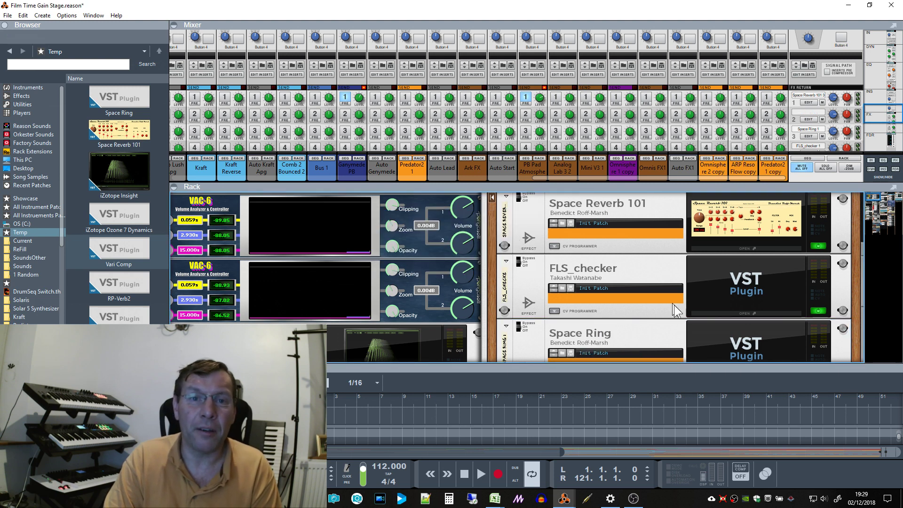
left_click(747, 313)
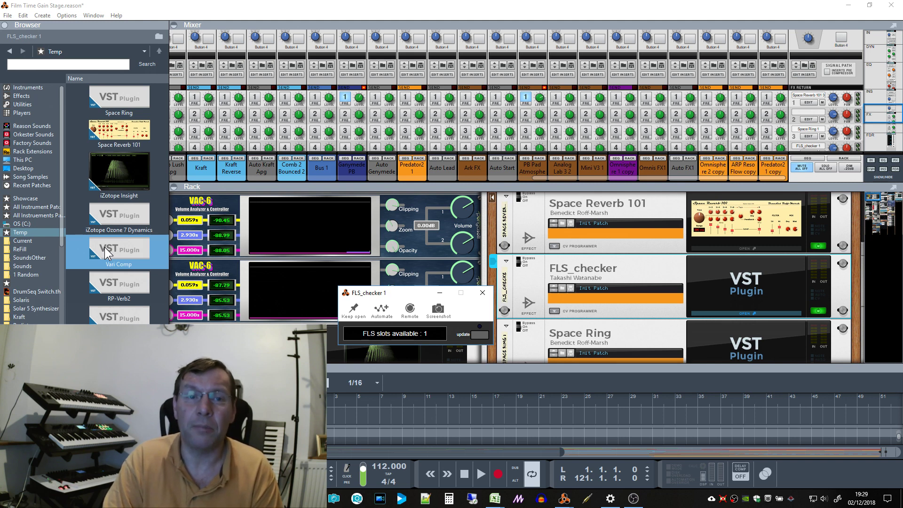
mouse_move(106, 253)
left_mouse_down()
mouse_move(313, 230)
mouse_move(517, 261)
mouse_move(623, 261)
mouse_move(597, 258)
left_mouse_up()
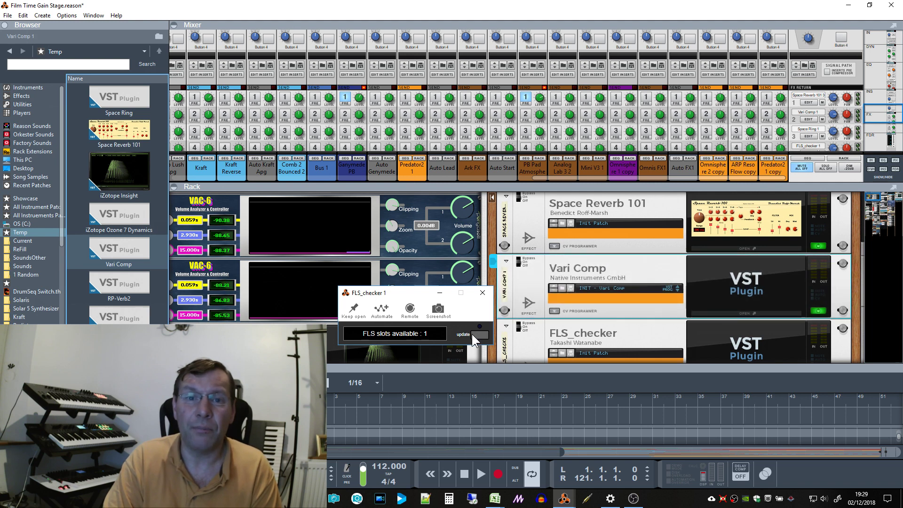
left_click(478, 333)
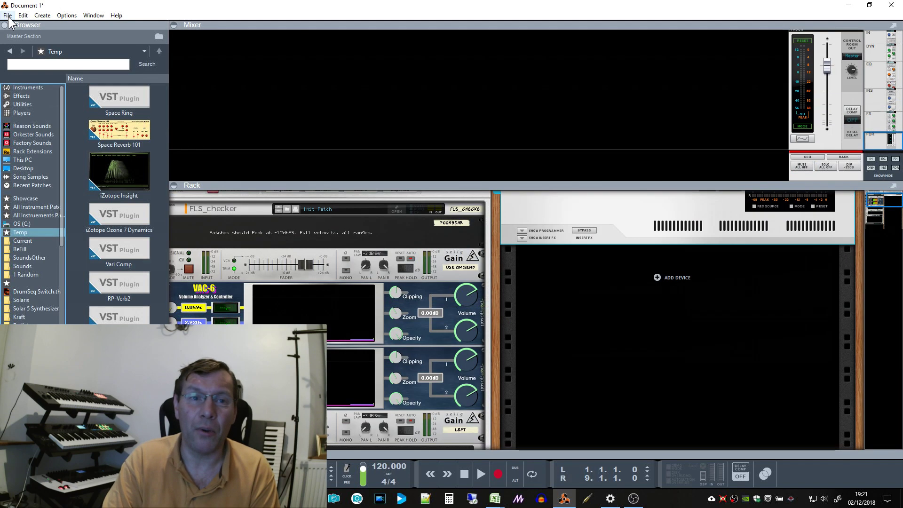
Step: Dismiss the failed VST plugins warning and scroll the rack to SynthMasterOne's Plugin Error
left_click(7, 15)
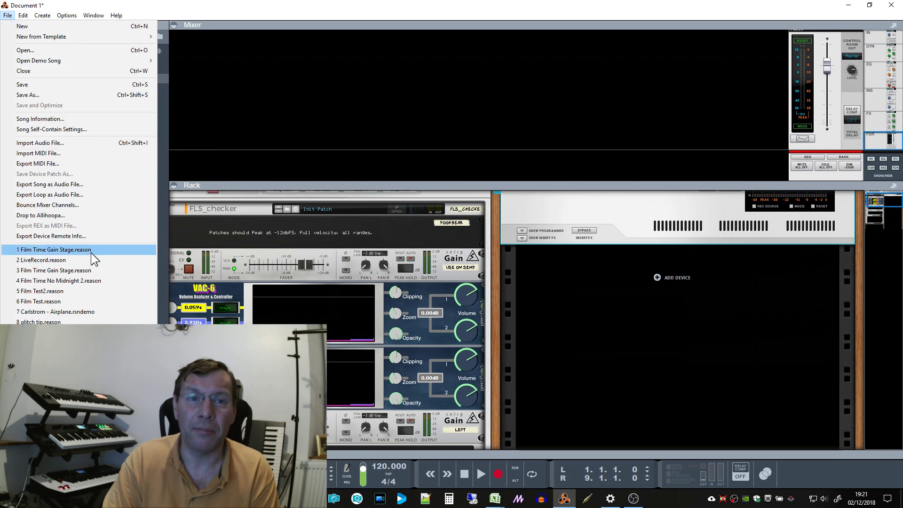
key("Escape")
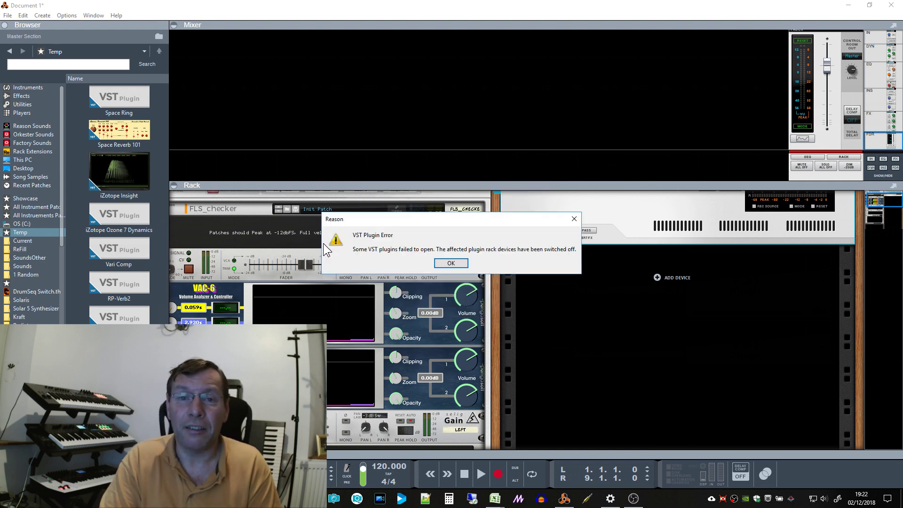
left_click(451, 264)
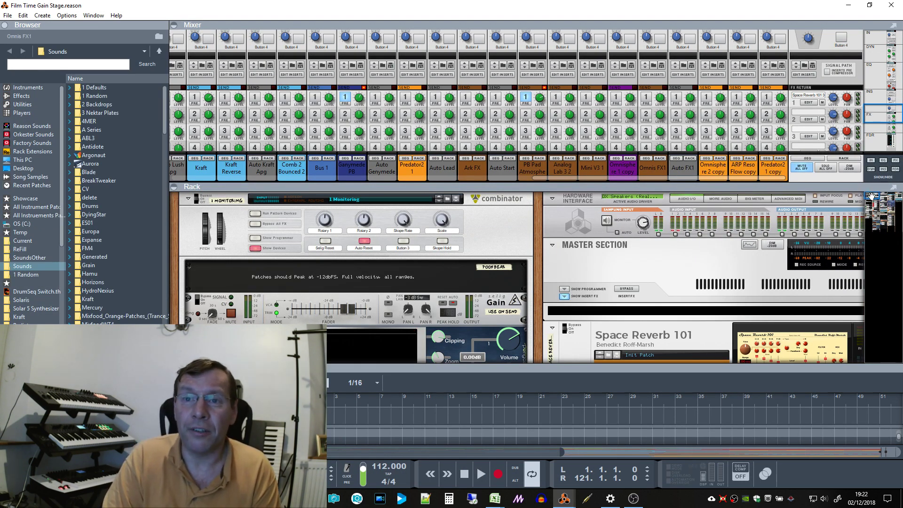
left_click_drag(871, 196, 884, 224)
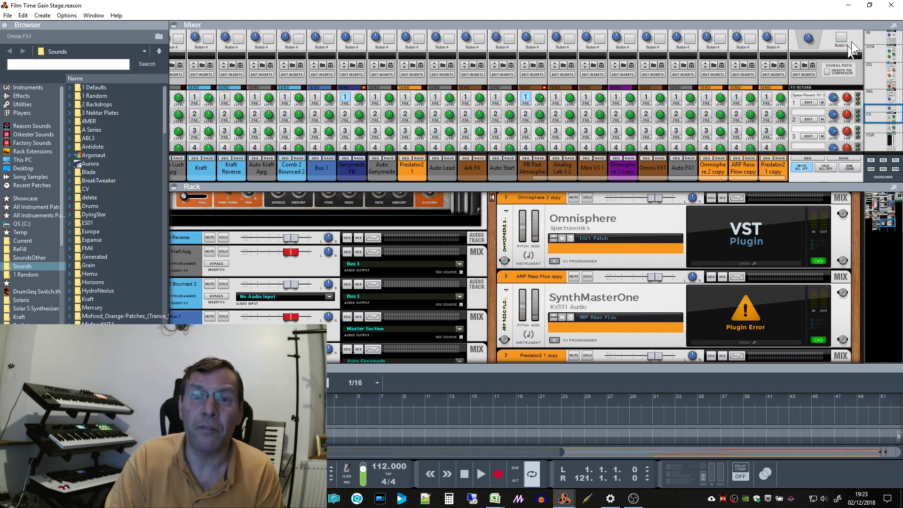
Step: Close Film Time Gain Stage and add SynthMasterOne via Add Device > Instruments > KV331 Audio
left_click(891, 7)
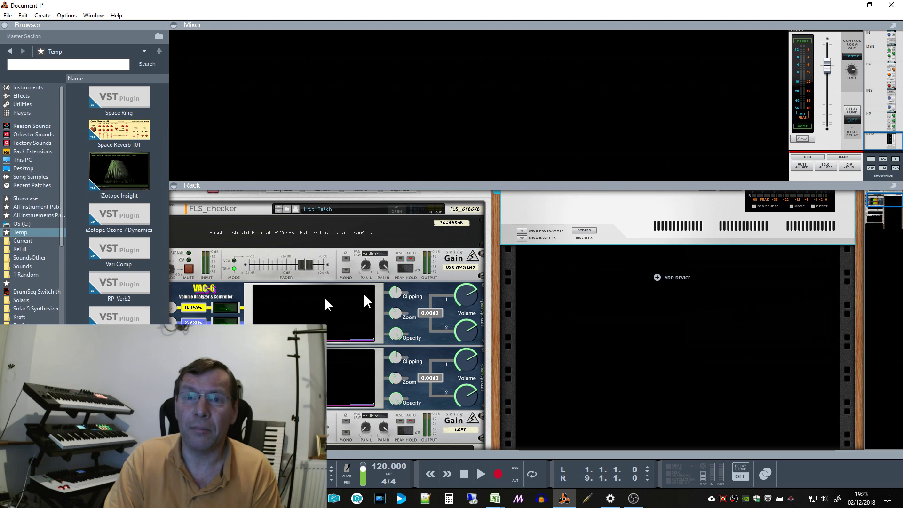
left_click(658, 277)
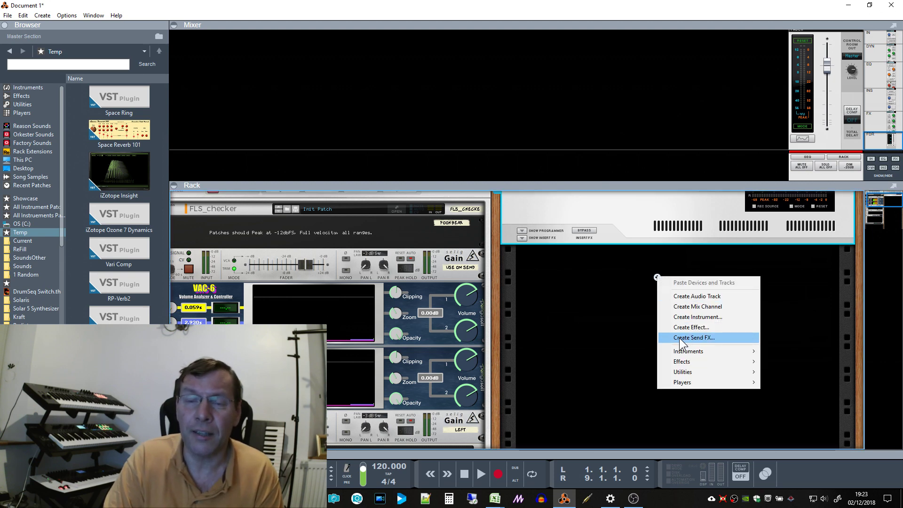
mouse_move(682, 352)
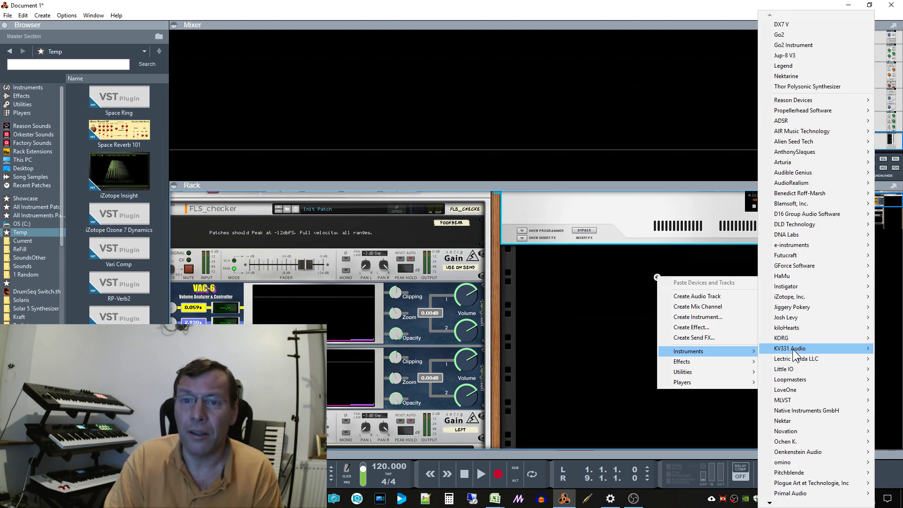
mouse_move(792, 349)
left_click(721, 359)
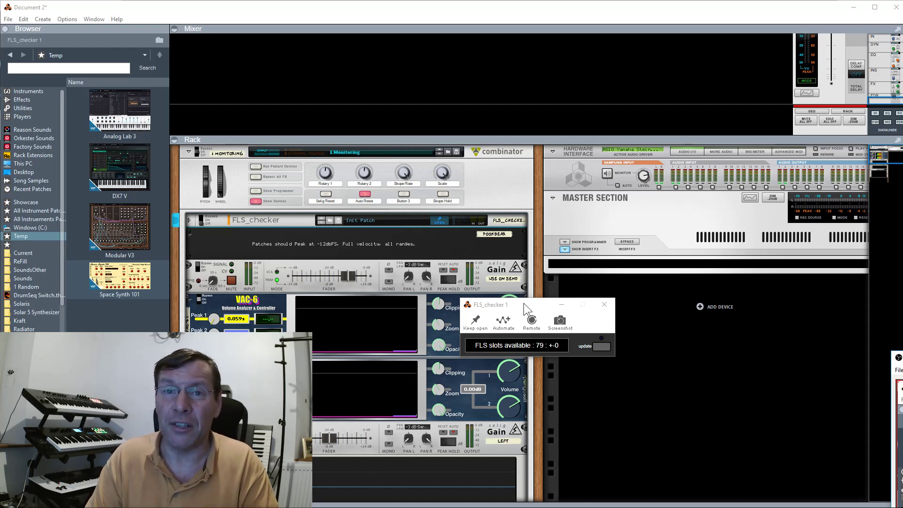
left_click_drag(523, 303, 530, 299)
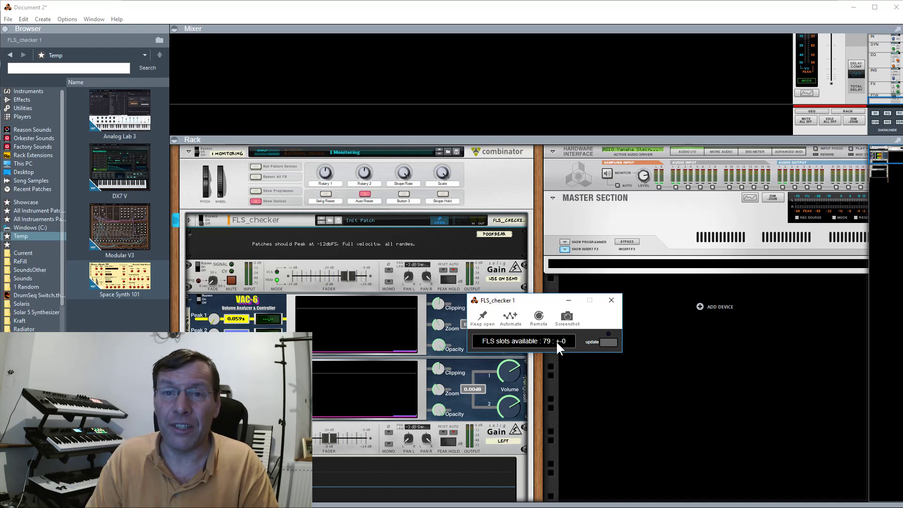
mouse_move(535, 302)
left_mouse_down()
mouse_move(548, 308)
mouse_move(537, 305)
left_mouse_up()
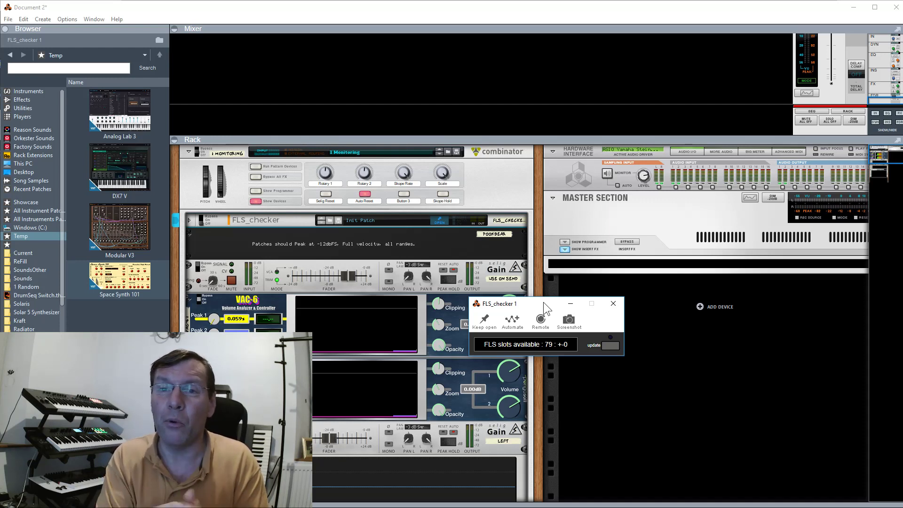
Step: Add Space Synth 101 below the Master Section and refresh FLS_checker, still at 79 : +0
left_click(147, 288)
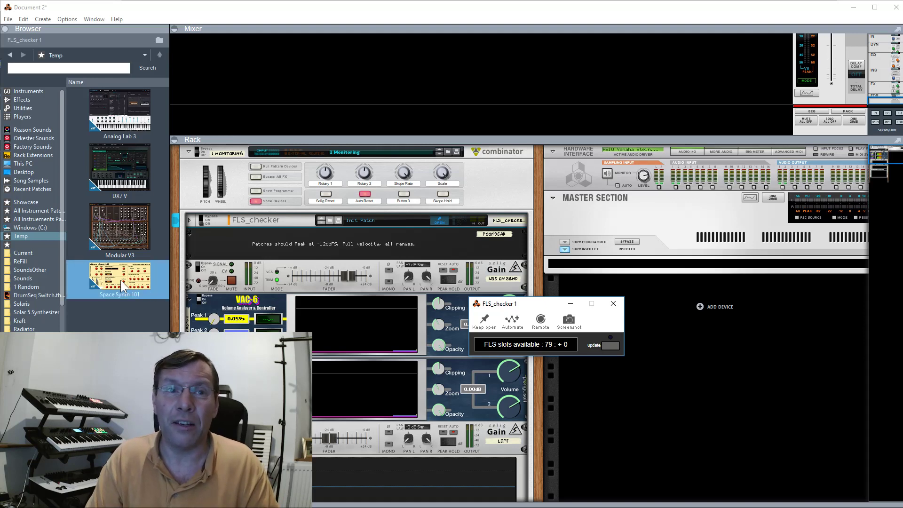
mouse_move(122, 286)
left_mouse_down()
mouse_move(565, 311)
mouse_move(712, 297)
left_mouse_up()
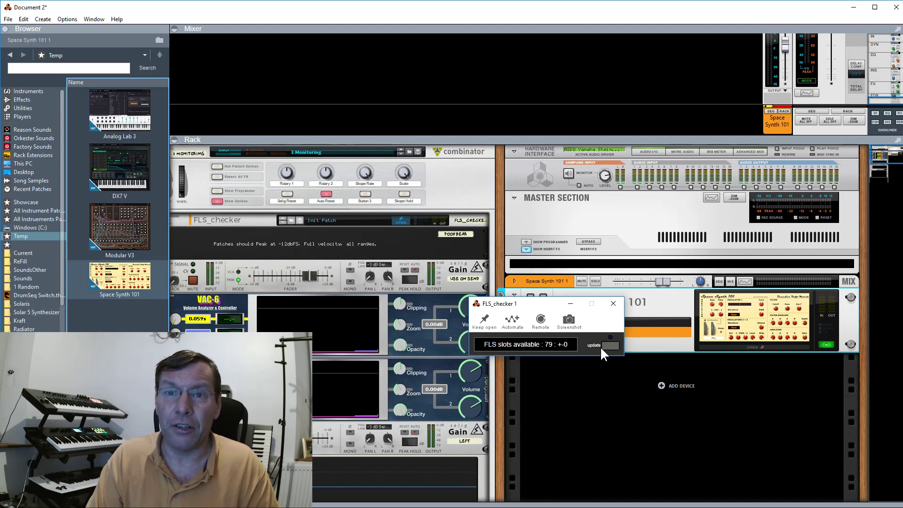
left_click(610, 347)
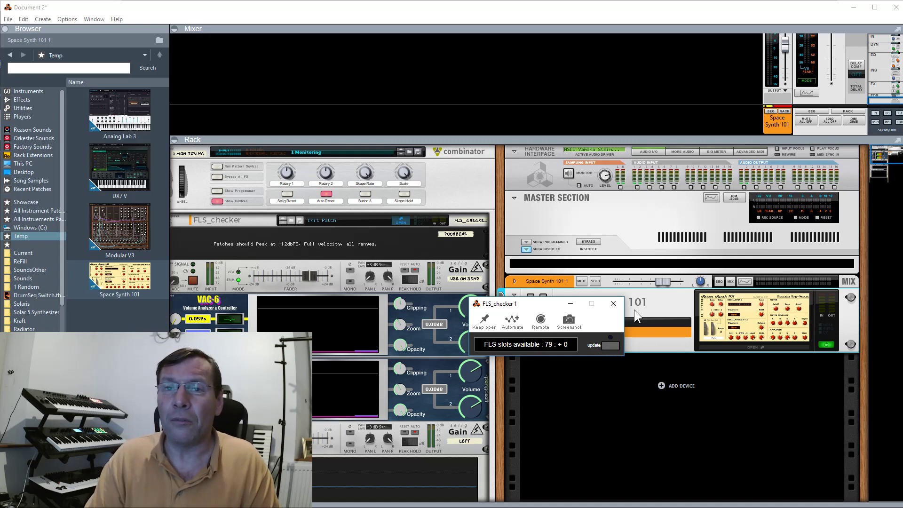
Step: Delete the Space Synth 101 device and reopen FLS_checker, which still shows 79 slots
left_click(657, 304)
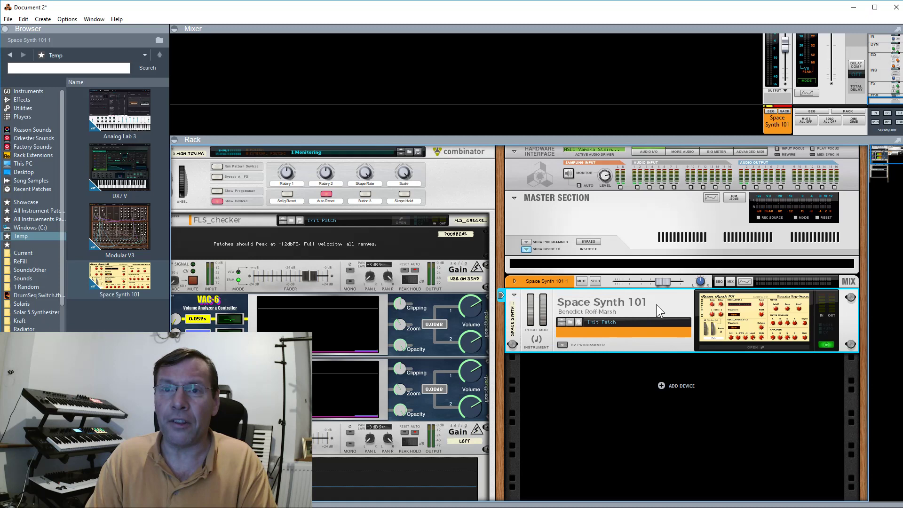
key("Delete")
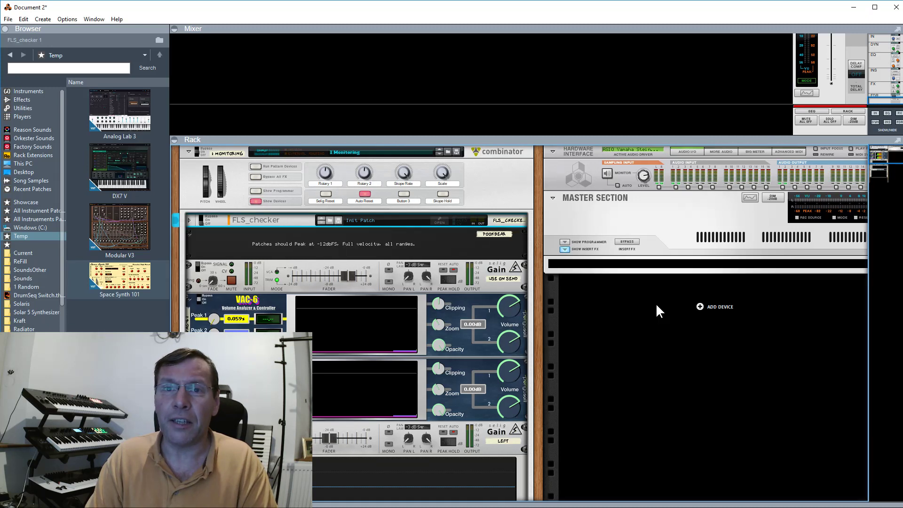
left_click(439, 220)
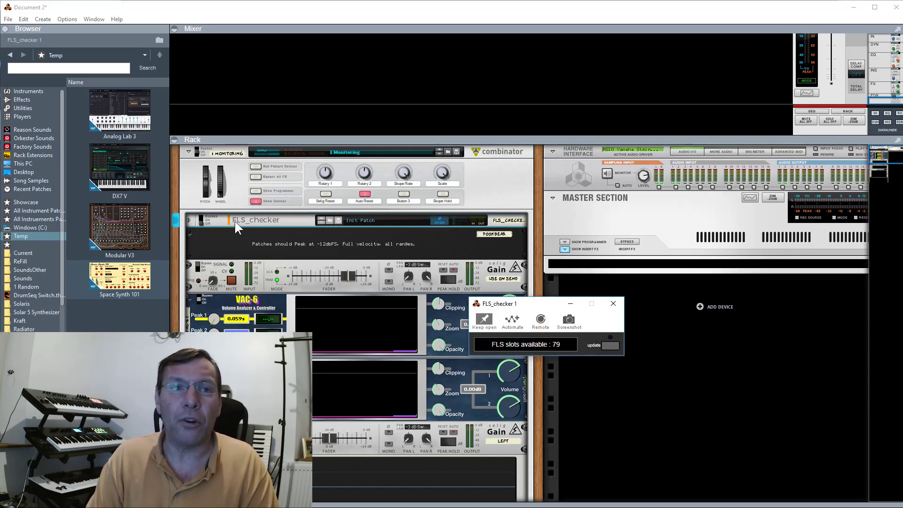
left_click(132, 170)
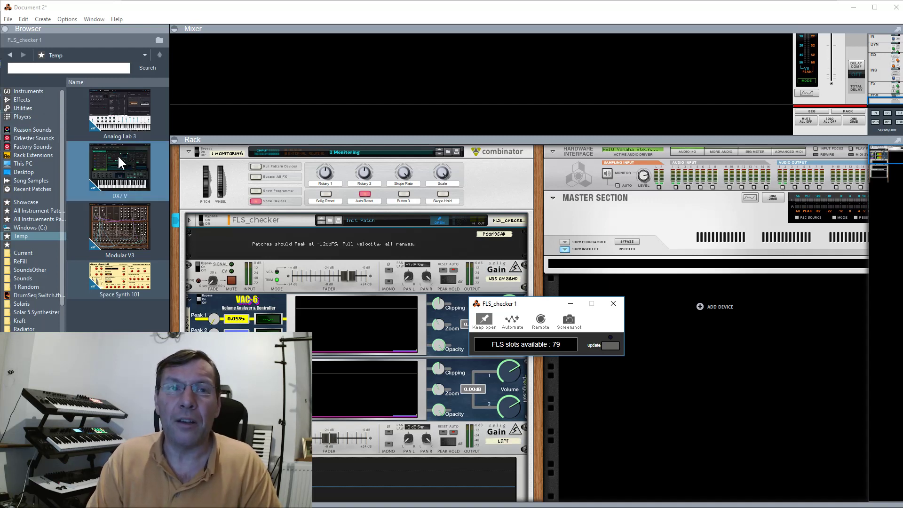
Step: Add DX7 V and then Modular V3 to the rack, refreshing the FLS slot count after each
left_click_drag(117, 160, 694, 312)
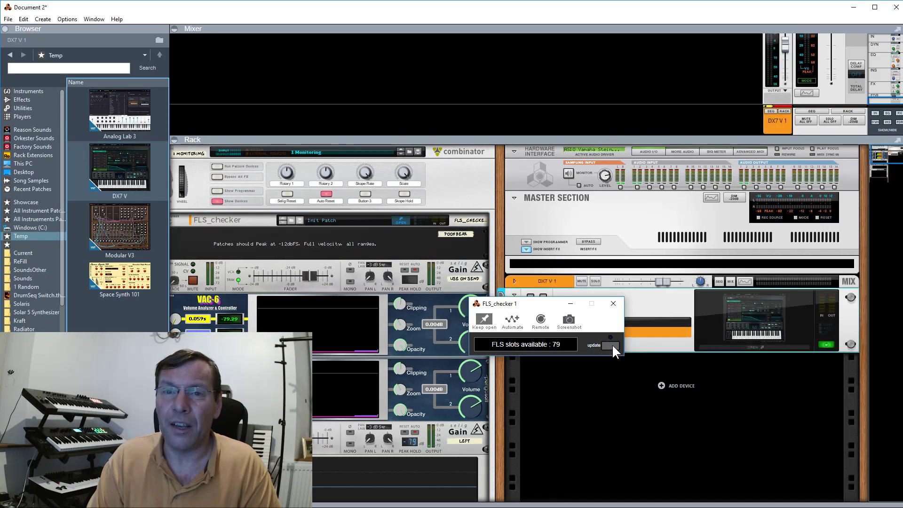
left_click(610, 345)
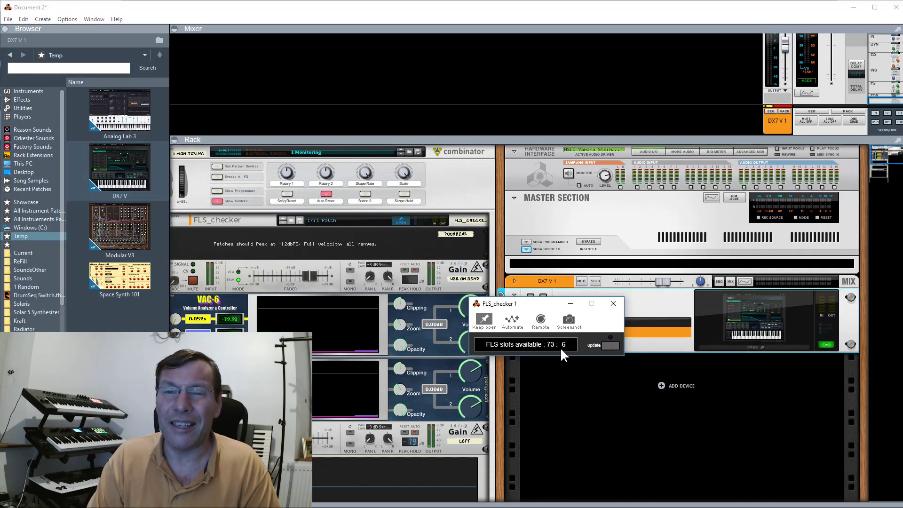
left_click(611, 343)
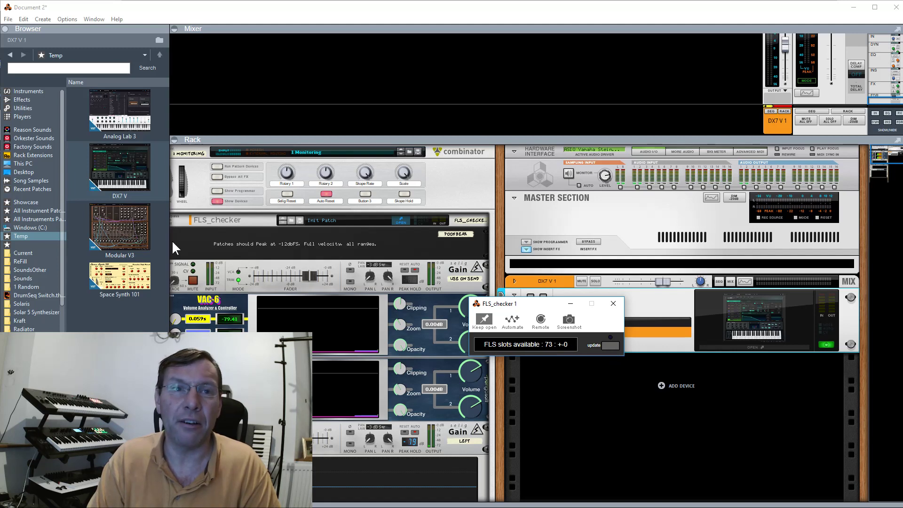
left_click_drag(126, 224, 700, 384)
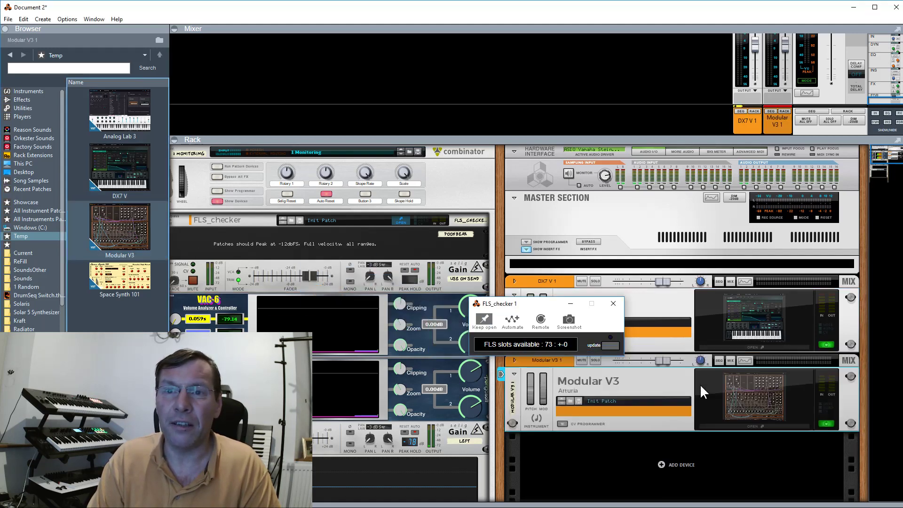
left_click(608, 346)
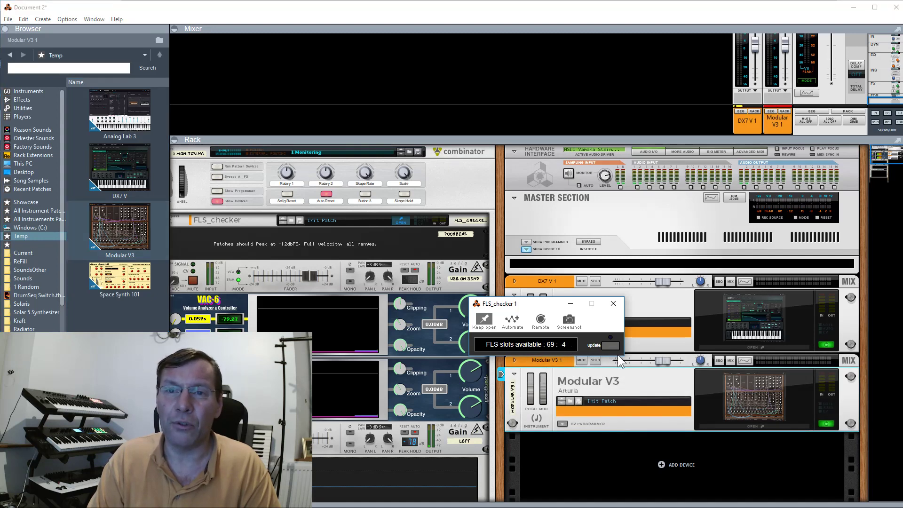
Step: Undo Modular V3, re-add it, undo again, and refresh the FLS slot count
left_click(643, 379)
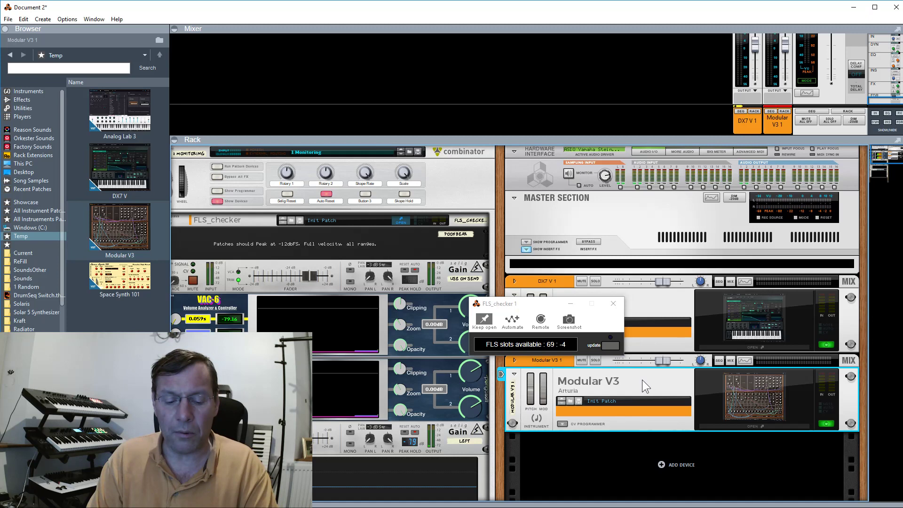
key("ctrl+z")
key("ctrl+z")
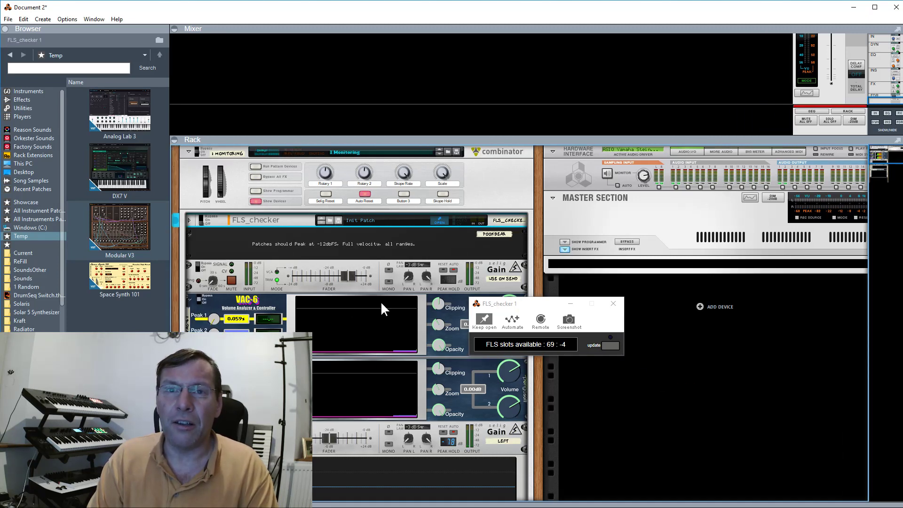
mouse_move(125, 234)
left_mouse_down()
mouse_move(530, 262)
mouse_move(699, 325)
left_mouse_up()
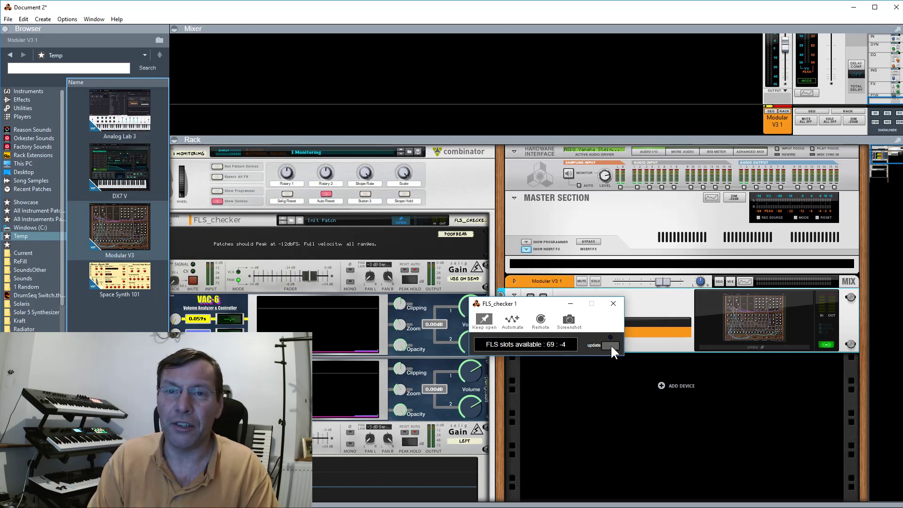
key("ctrl+z")
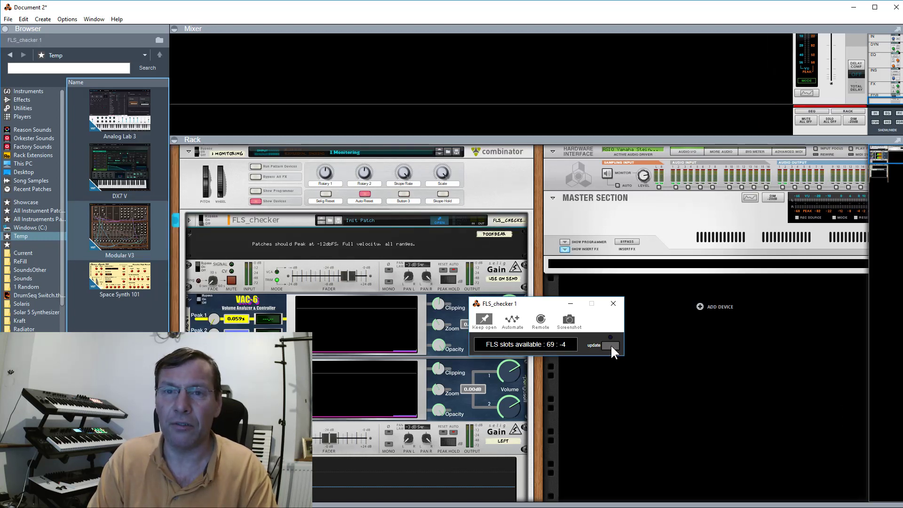
left_click(612, 347)
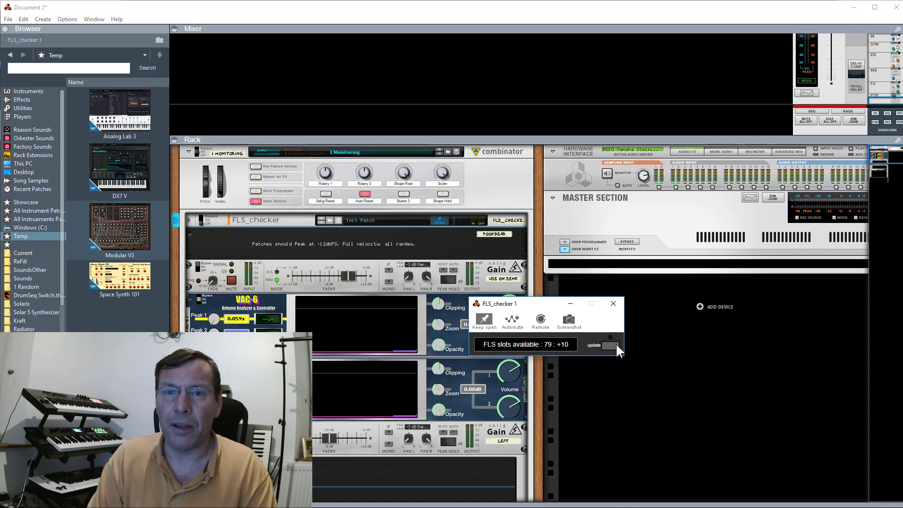
left_click(615, 345)
Step: Reload Modular V3 and DX7 V, refresh the count, then delete both, leaving 69 : -4
mouse_move(123, 229)
left_mouse_down()
mouse_move(353, 259)
mouse_move(645, 317)
left_mouse_up()
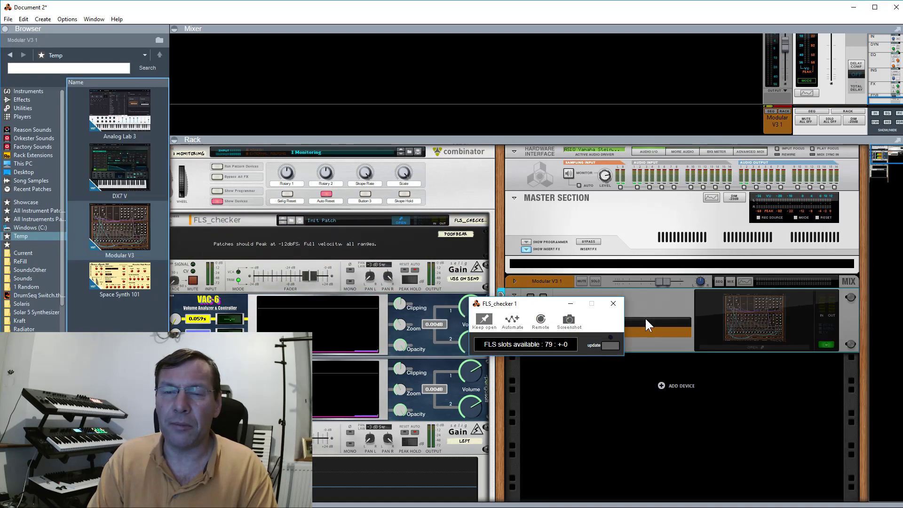
left_click(610, 344)
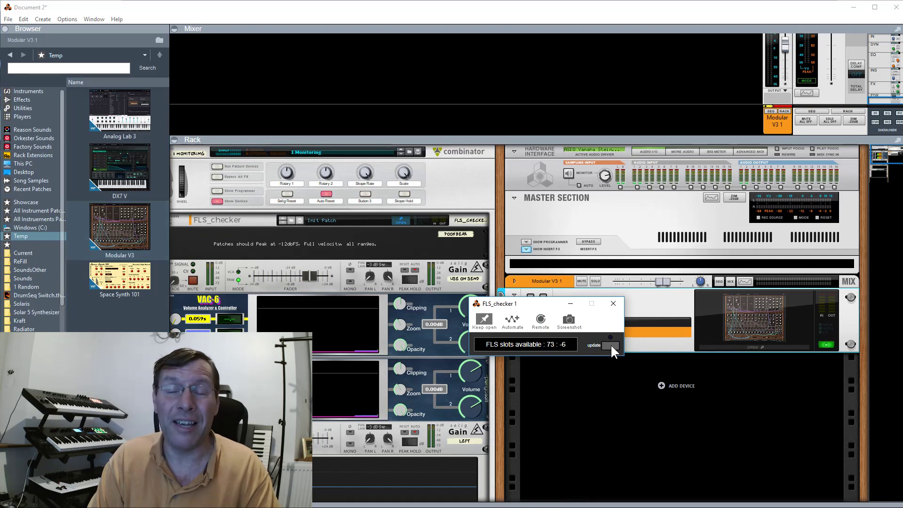
mouse_move(106, 170)
left_mouse_down()
mouse_move(244, 214)
mouse_move(629, 389)
left_mouse_up()
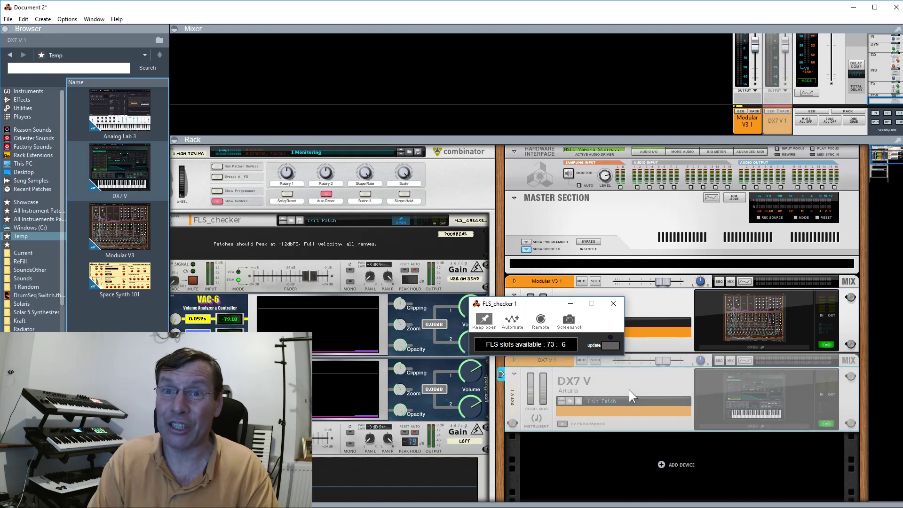
left_click(611, 346)
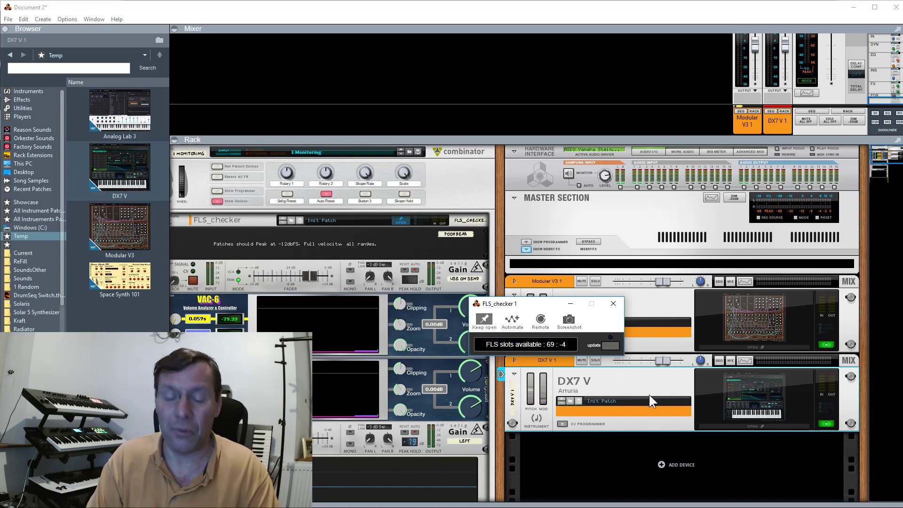
key("Delete")
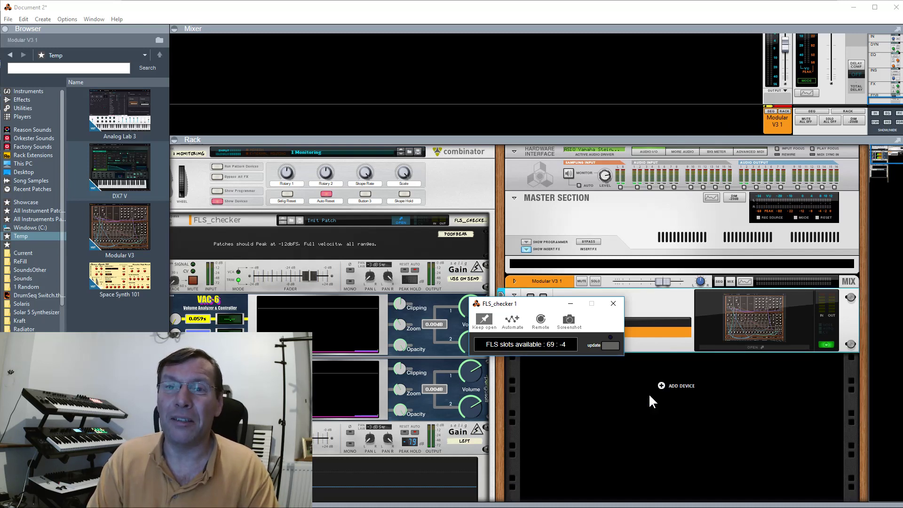
key("Delete")
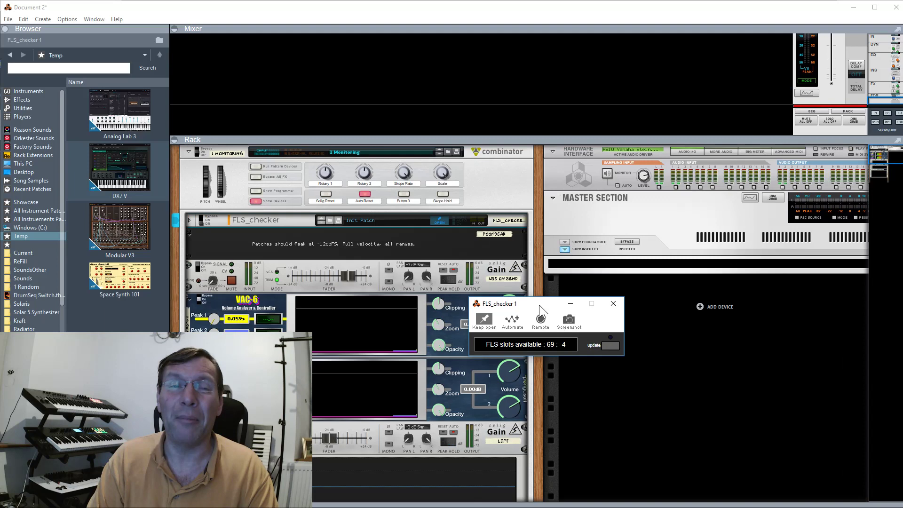
mouse_move(121, 116)
left_mouse_down()
mouse_move(485, 263)
mouse_move(657, 315)
mouse_move(701, 313)
mouse_move(487, 257)
mouse_move(212, 115)
mouse_move(125, 111)
left_mouse_up()
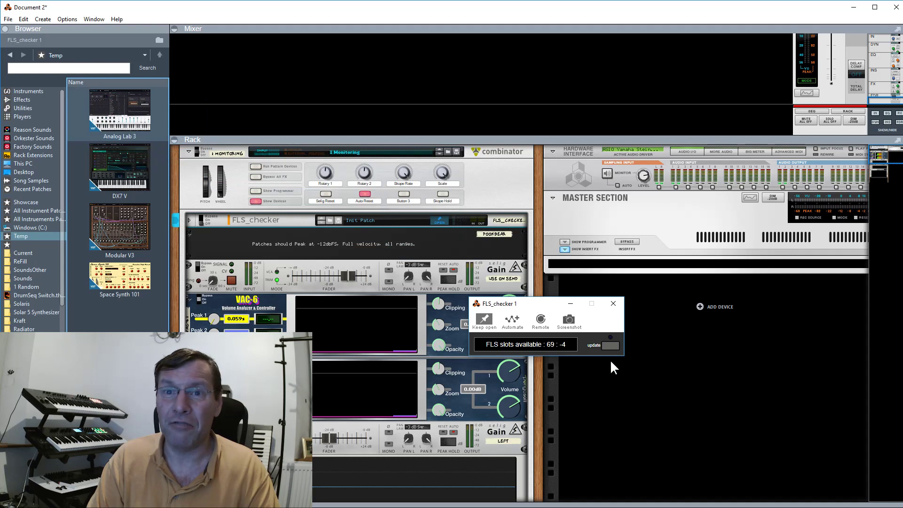
Step: Refresh FLS_checker to confirm 79 free slots, then add Analog Lab 3 below the Master Section, dropping it to 34
left_click(609, 346)
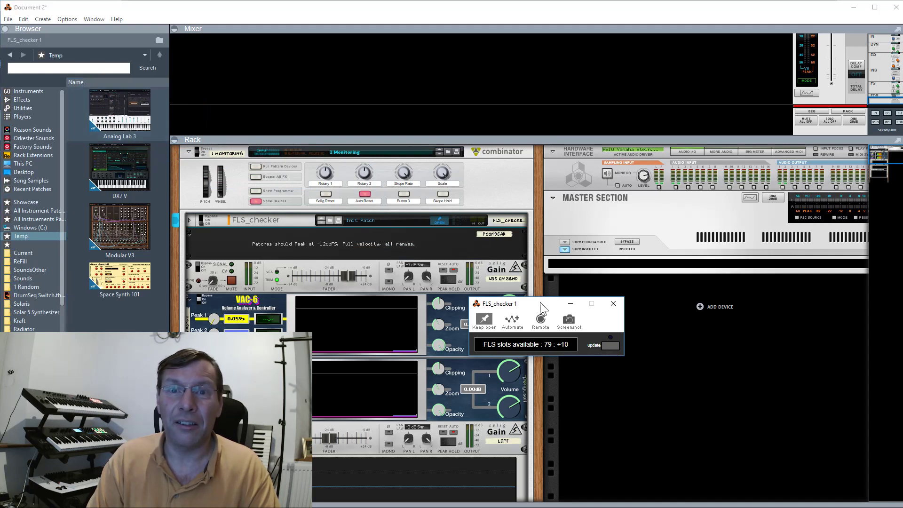
left_click(603, 343)
left_click(113, 112)
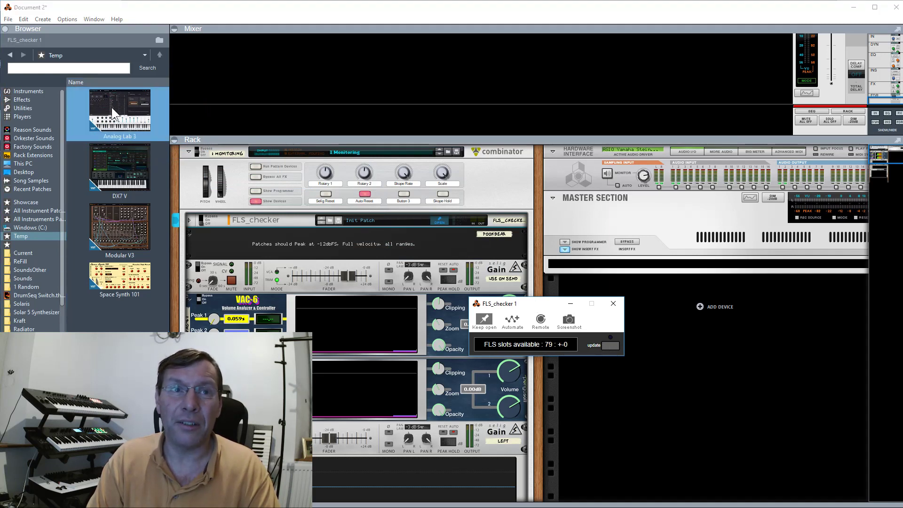
mouse_move(113, 111)
left_mouse_down()
mouse_move(560, 274)
mouse_move(716, 318)
left_mouse_up()
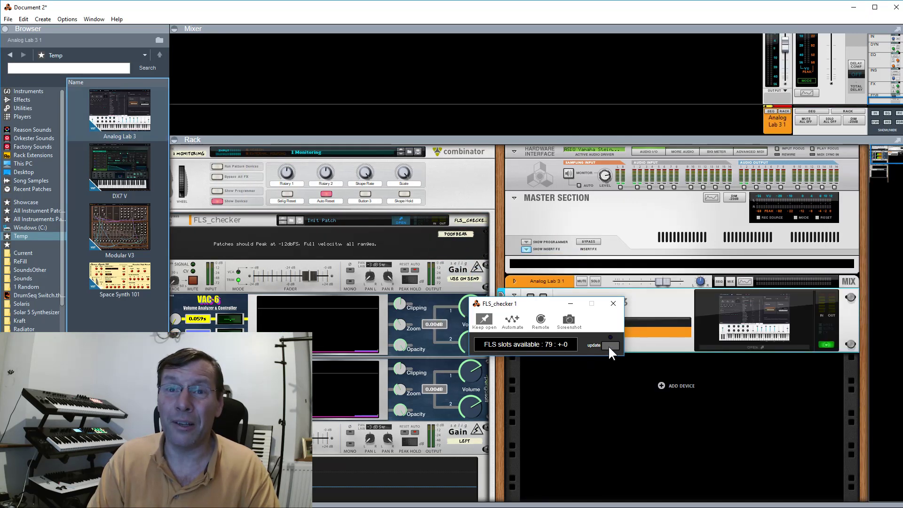
left_click(608, 346)
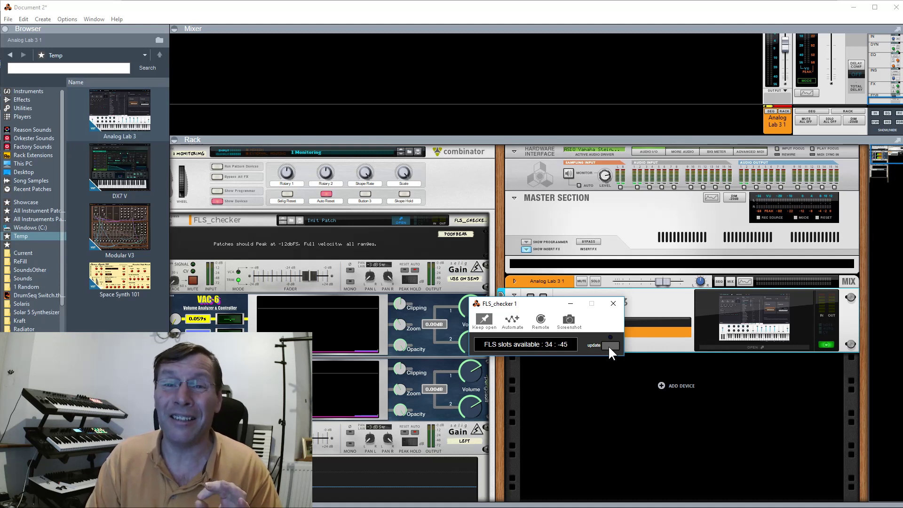
Step: Open the Analog Lab 3 window and step through presets from Fascination past Volt-aged Piano to American Init
left_click(726, 349)
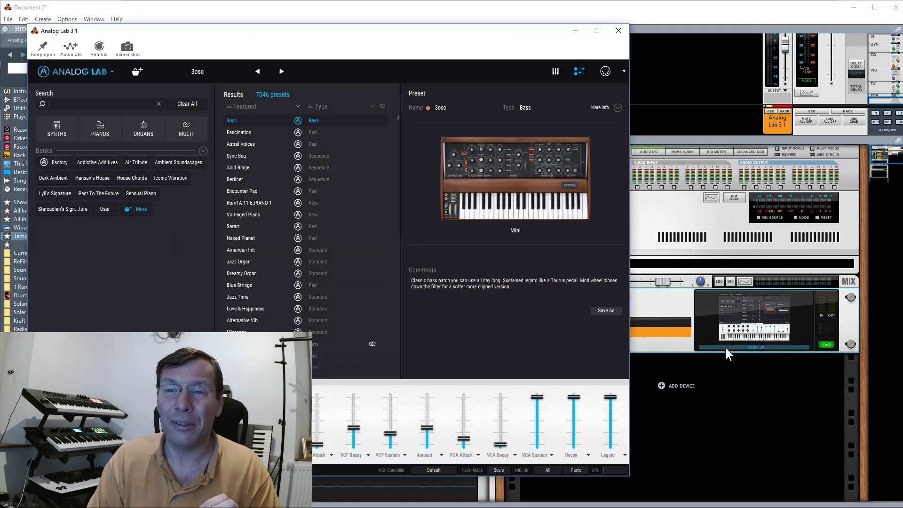
left_click(249, 125)
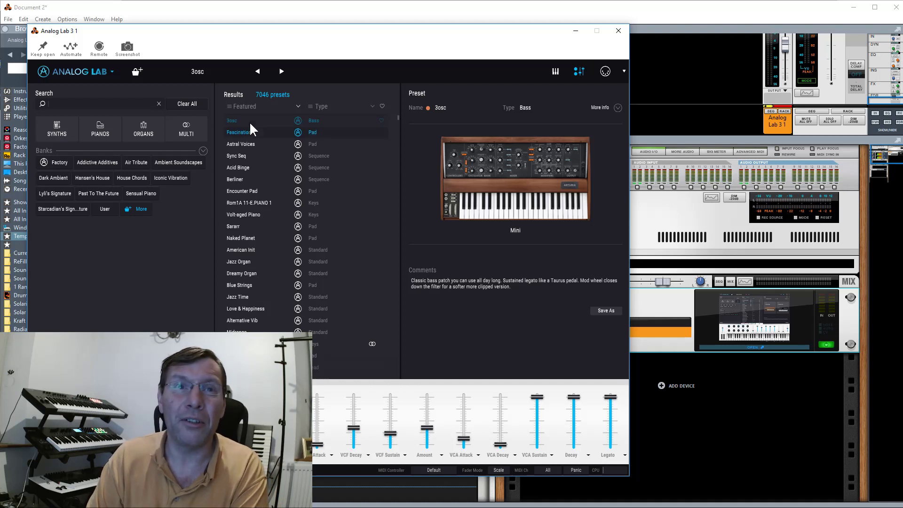
key("Down")
key("Down")
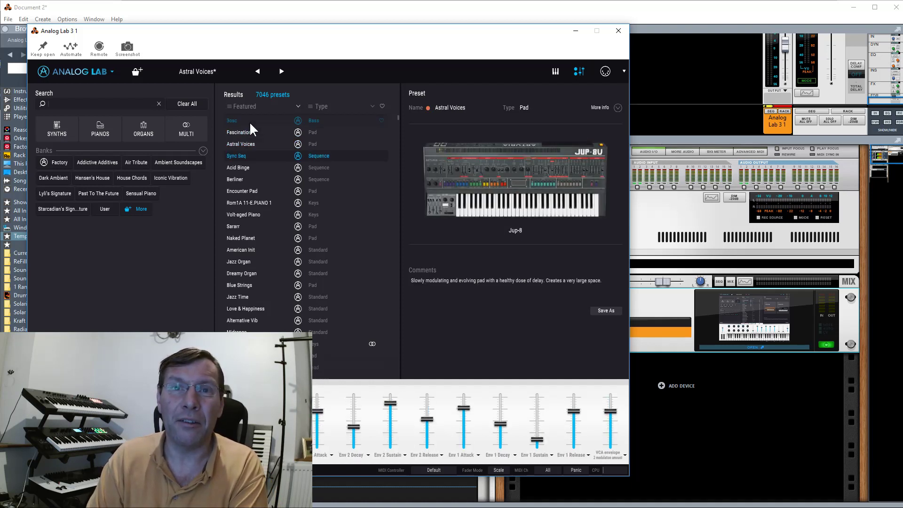
key("Down")
key("Down")
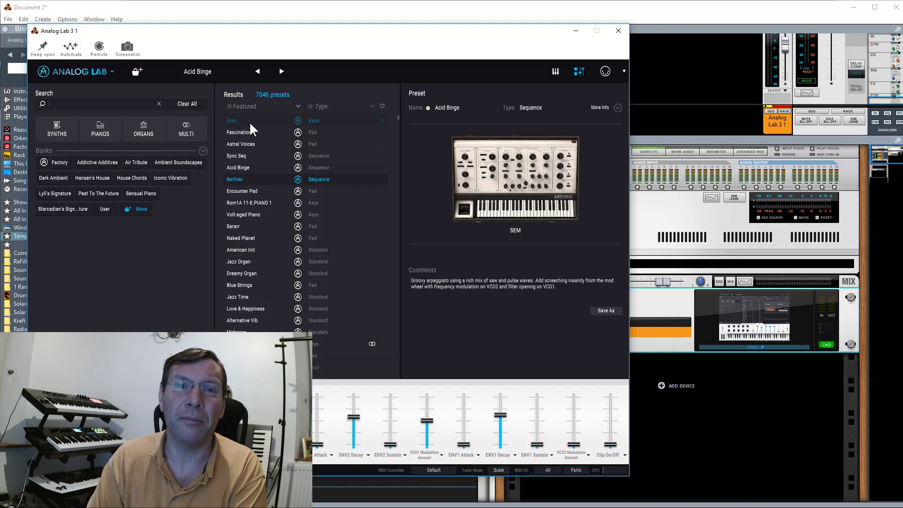
key("Down")
key("Down")
key("Down")
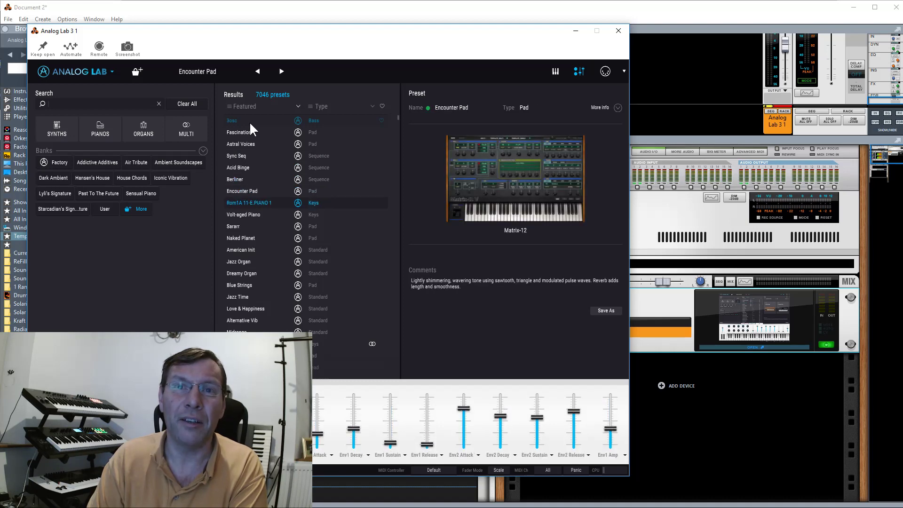
key("Down")
key("Down")
key("Down")
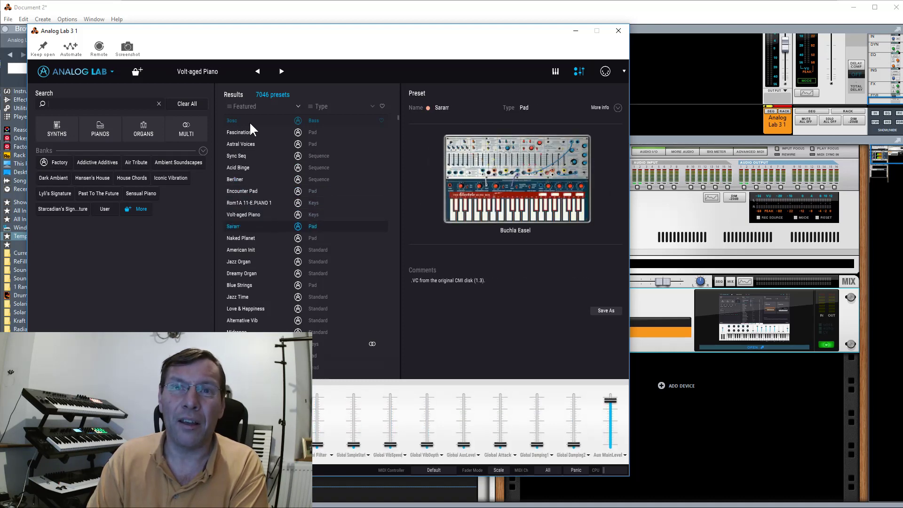
key("Down")
key("Down")
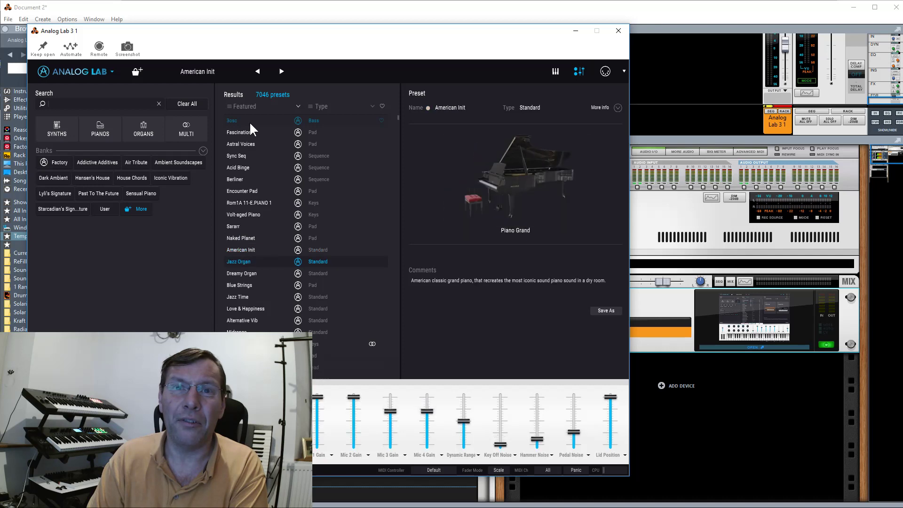
Step: Close Analog Lab 3 to see 24 slots, delete only the Analog Lab device, and confirm slots read 71 : +0
left_click(618, 31)
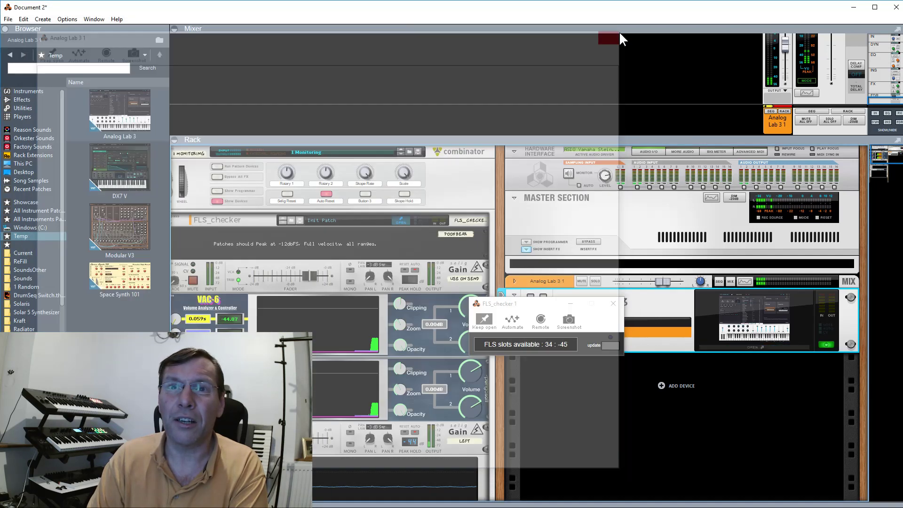
left_click(609, 345)
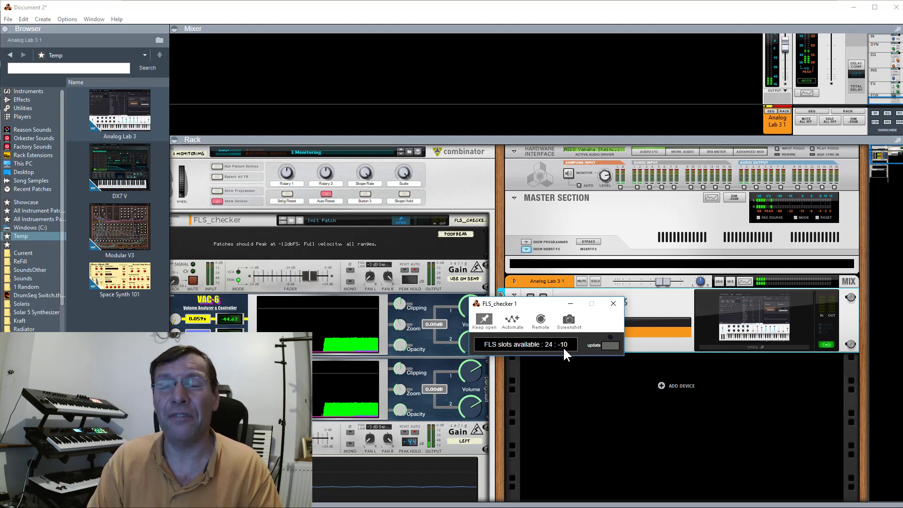
left_click(667, 303)
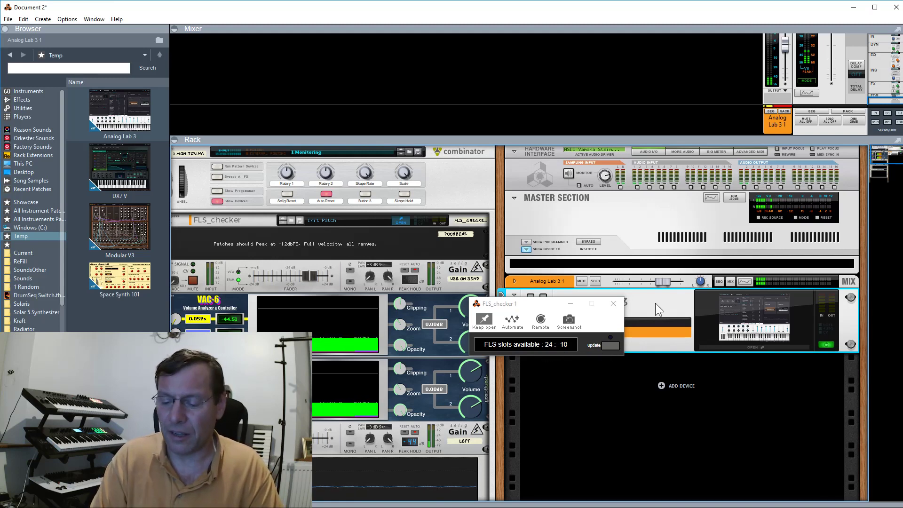
key("Delete")
left_click(555, 350)
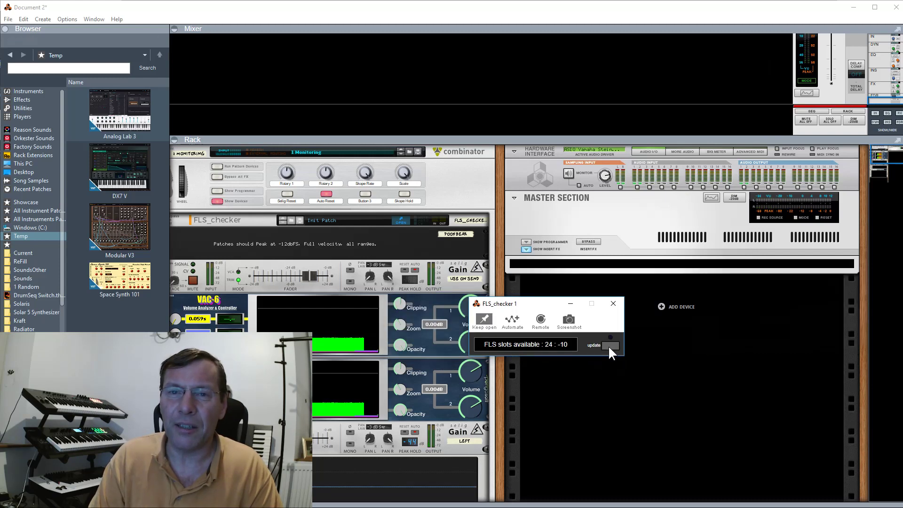
left_click(608, 345)
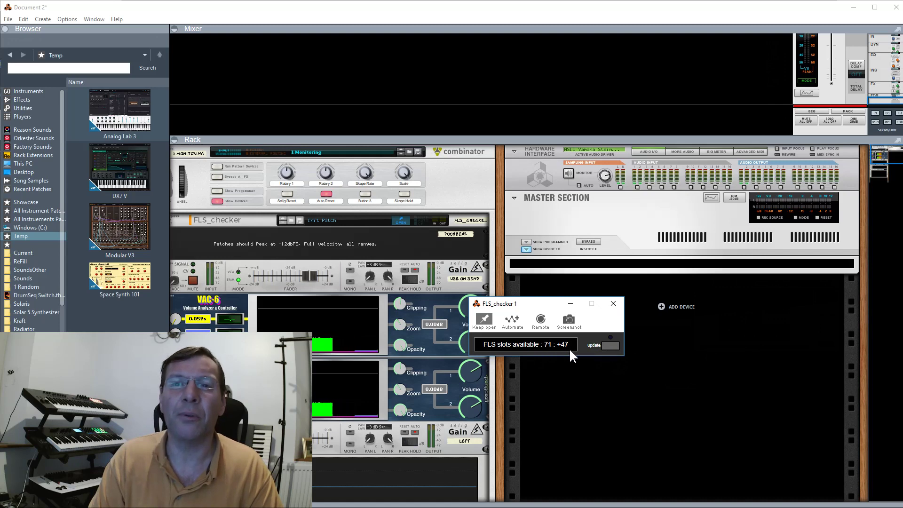
left_click(609, 345)
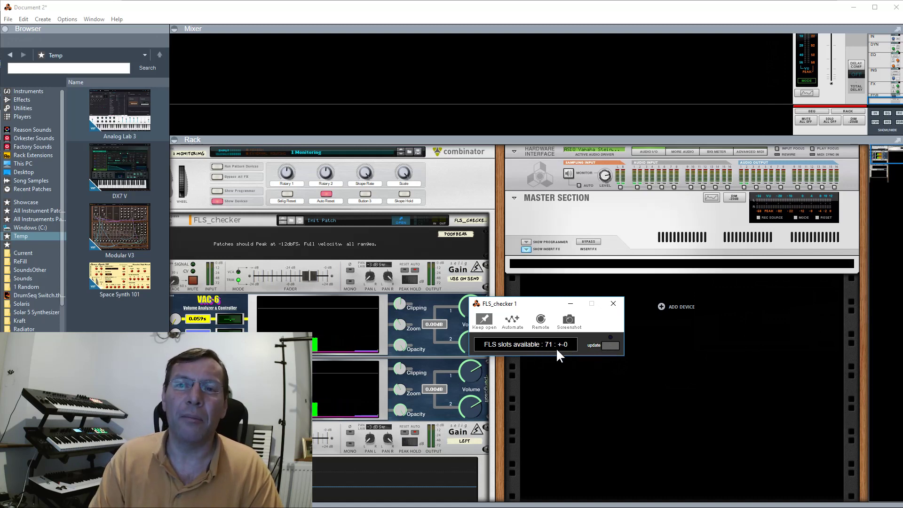